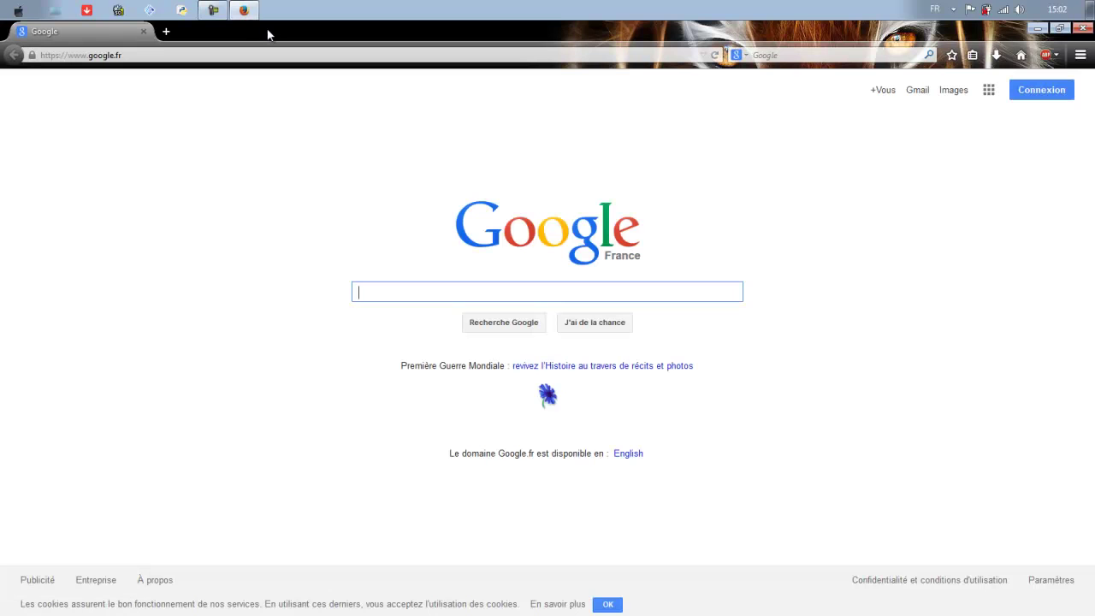
- Go to the BTS SIO portfolio site on wordpress.com by entering its web address
click(265, 169)
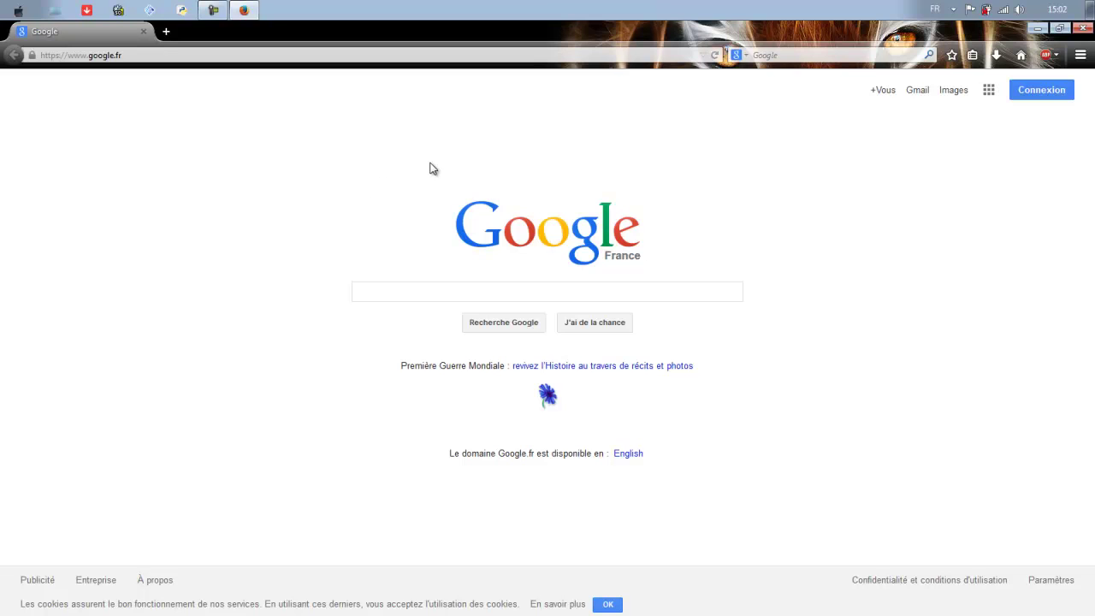
click(127, 57)
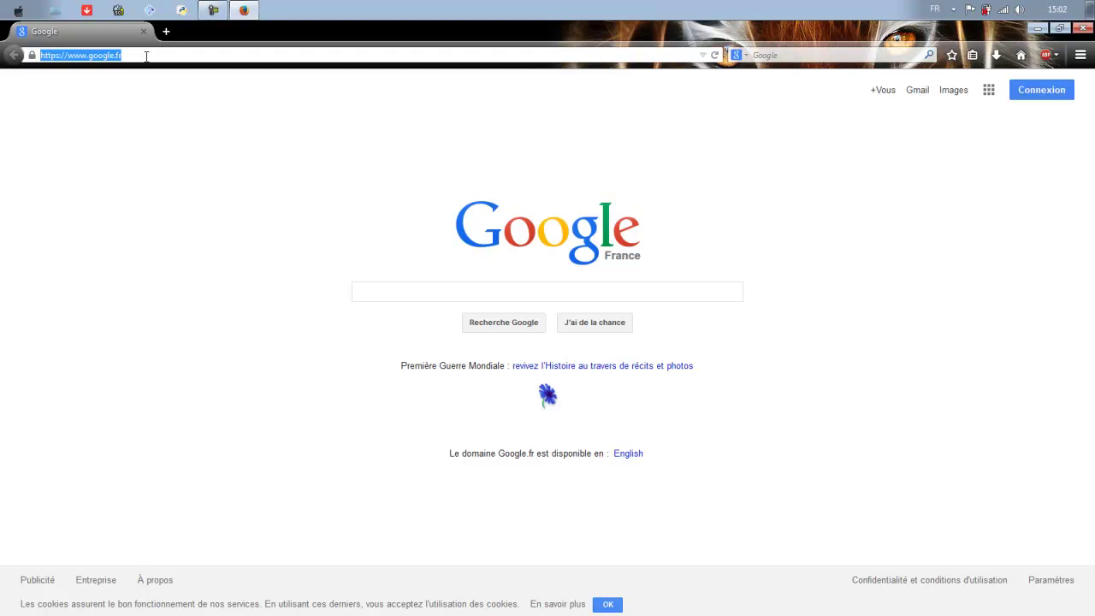
click(107, 142)
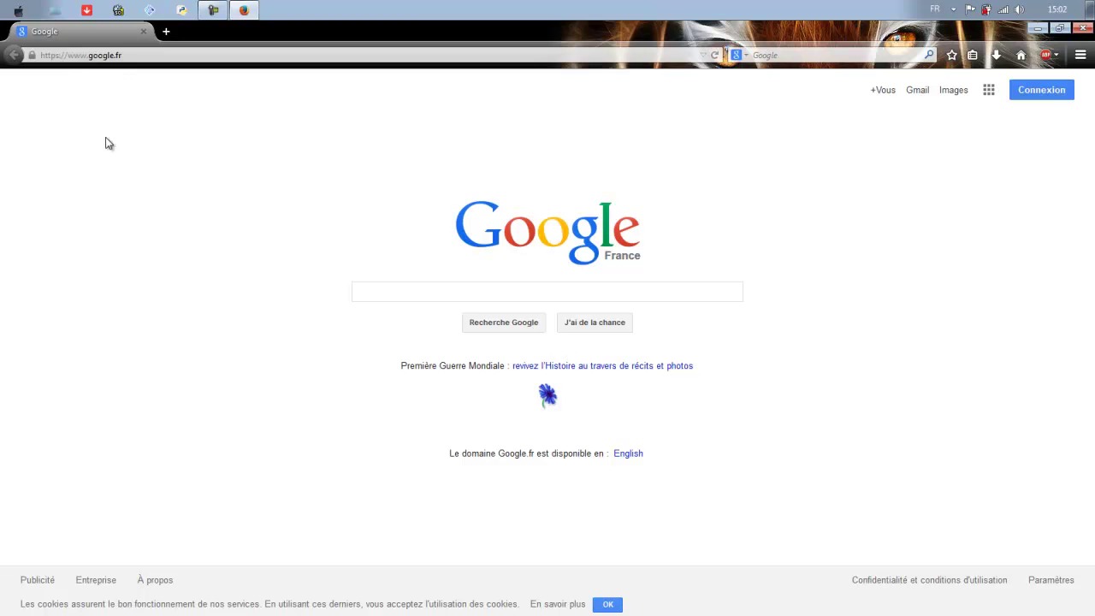
click(106, 54)
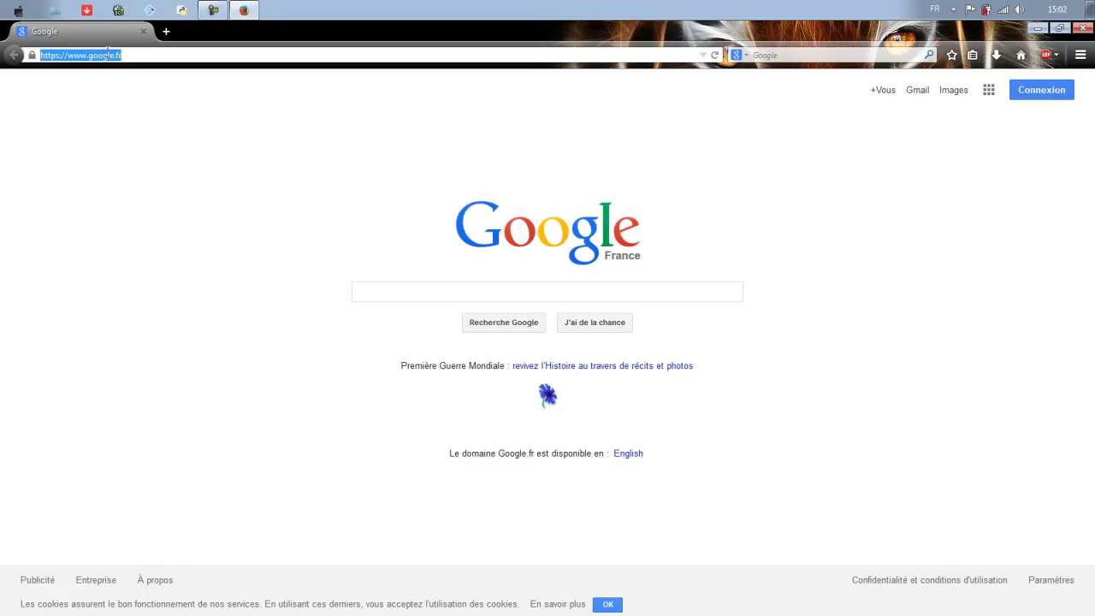
text(curyf.s)
key(BackSpace)
key(BackSpace)
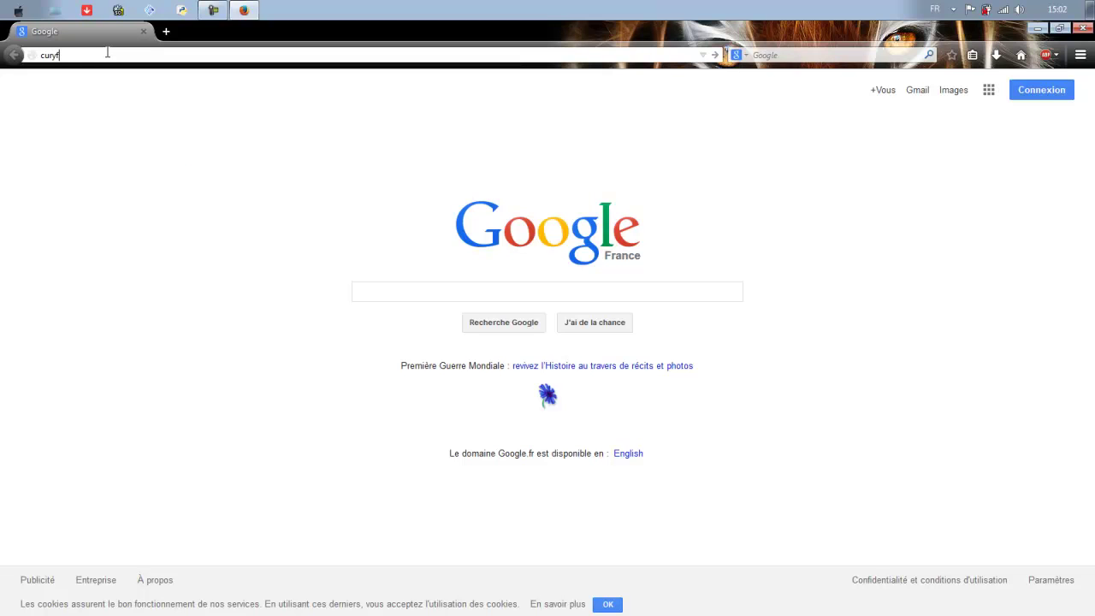
text(lavienbtssio.wordpress.com)
key(Return)
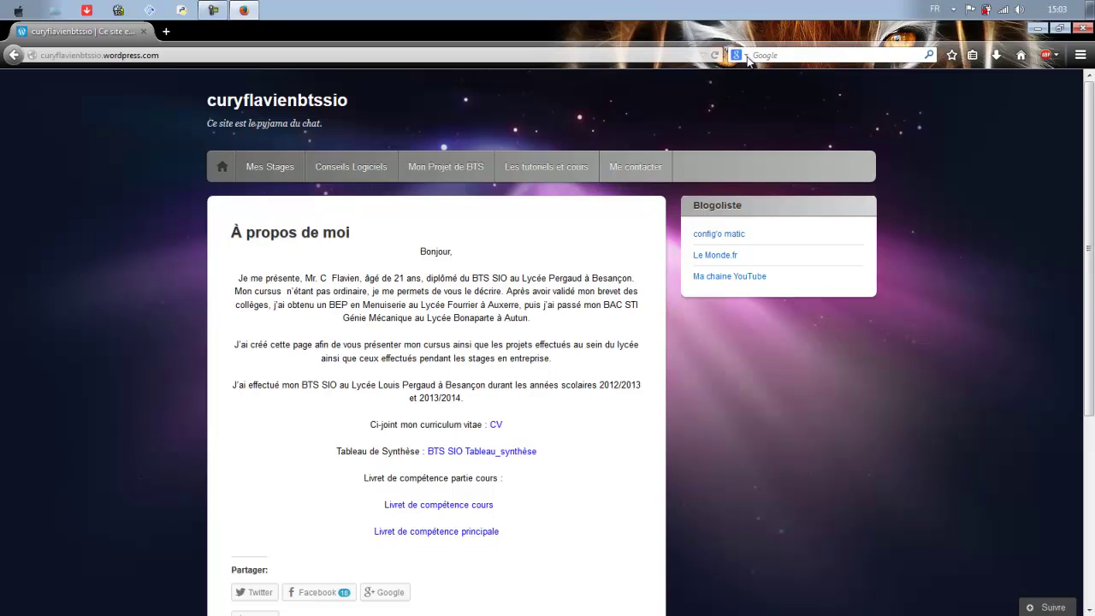
- Look over the available search engines, keep Google, and run an empty search to load Google's home page
click(746, 55)
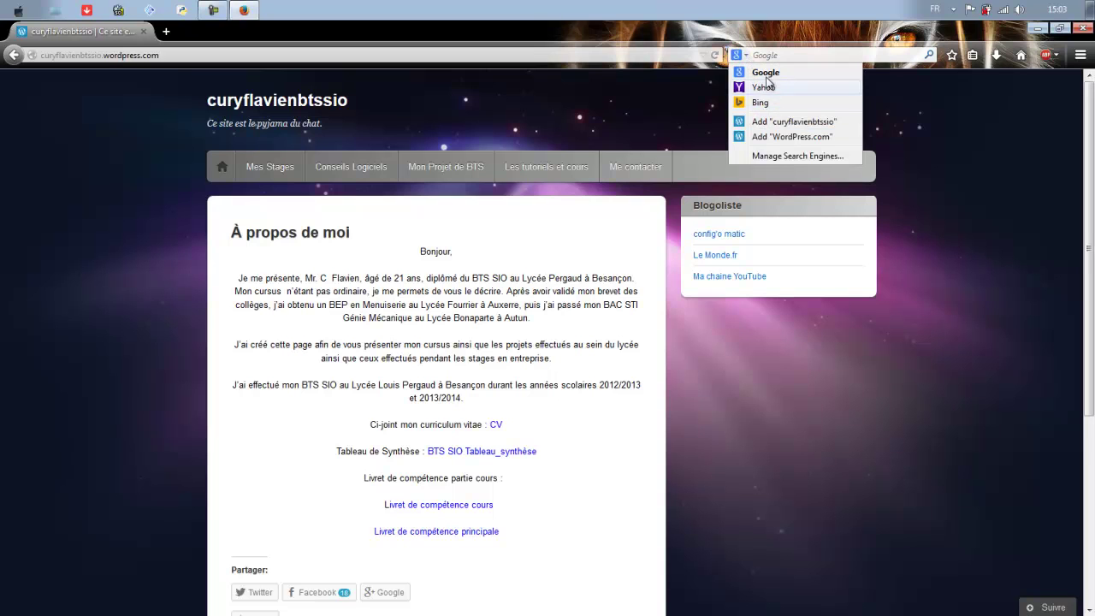
click(786, 30)
click(781, 53)
key(Return)
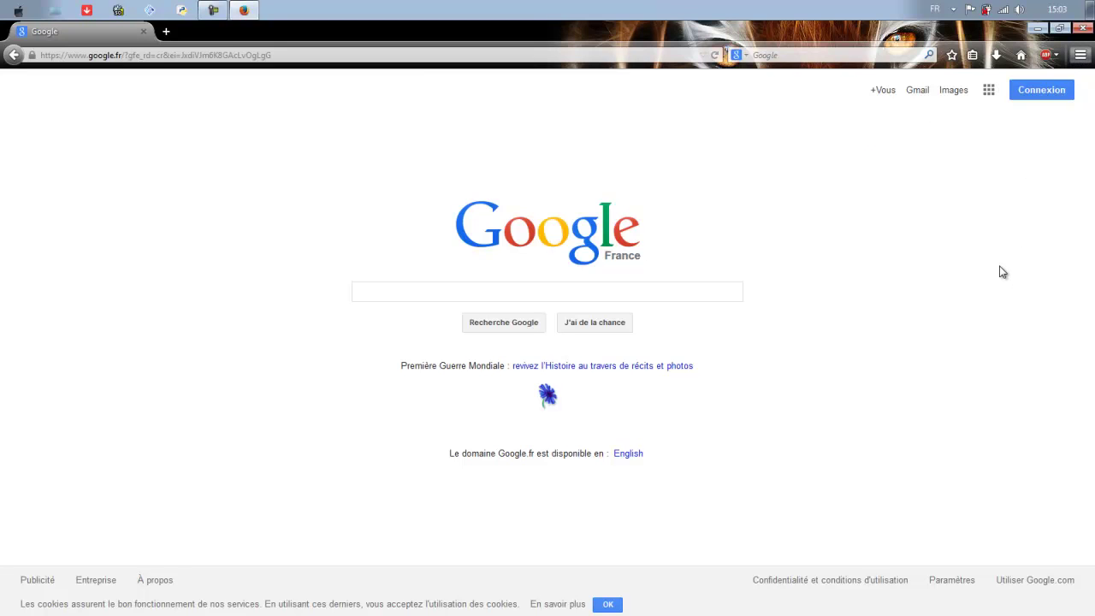
- Review the general browser options for startup, home page and downloads, and close the options
click(398, 220)
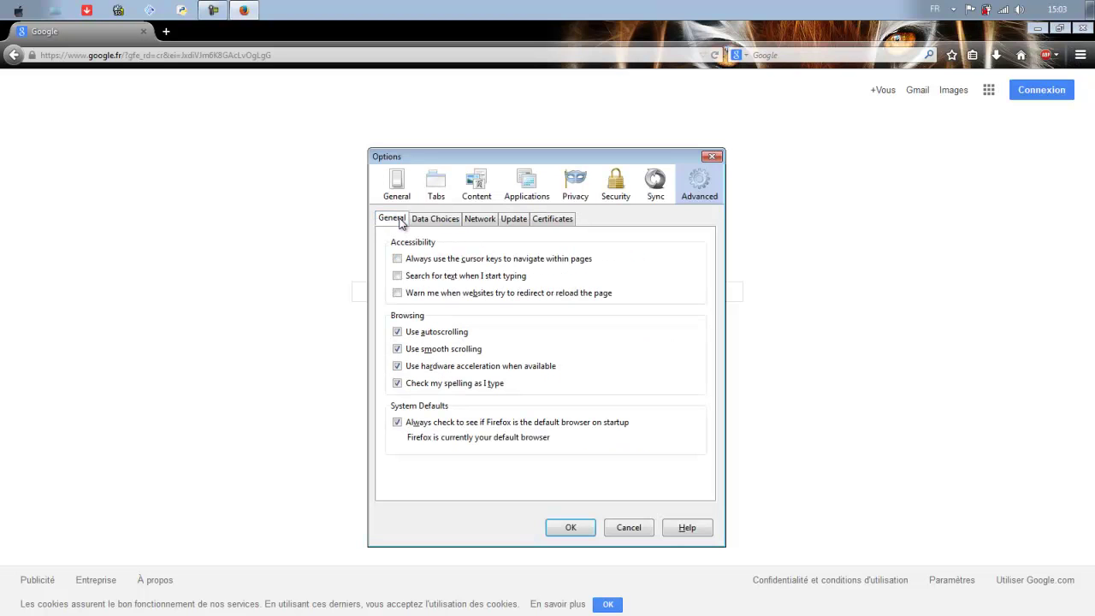
click(399, 190)
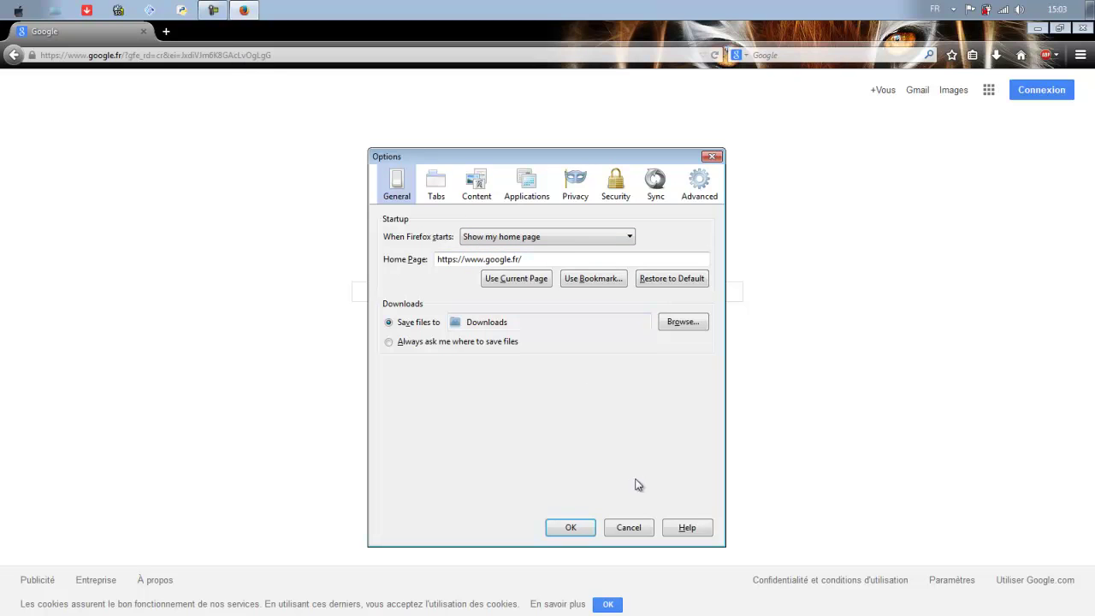
click(584, 531)
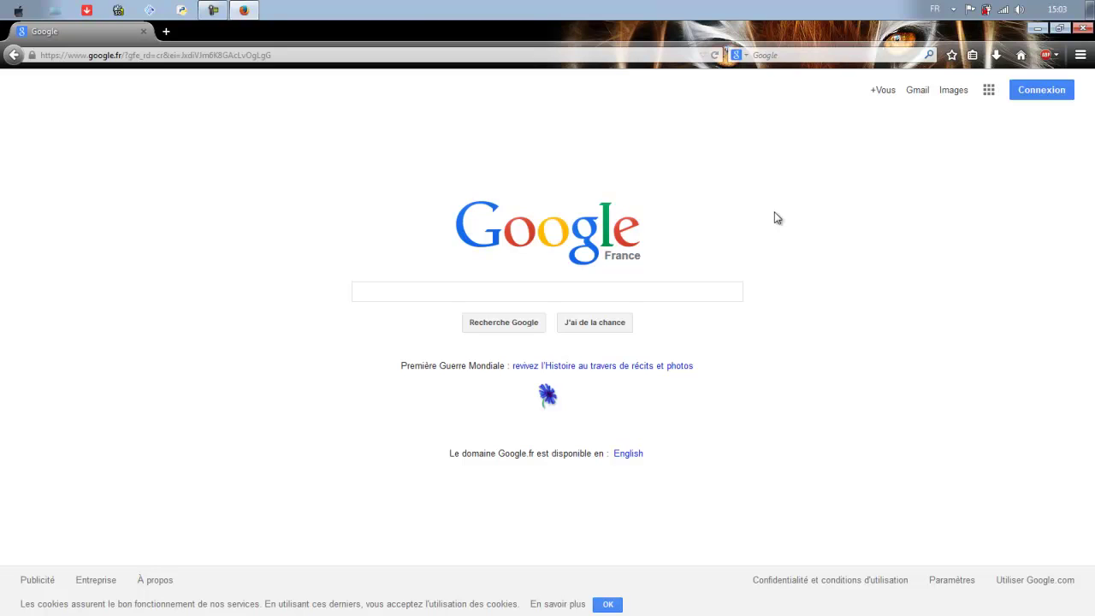
- Search Google for "winrar"
click(551, 296)
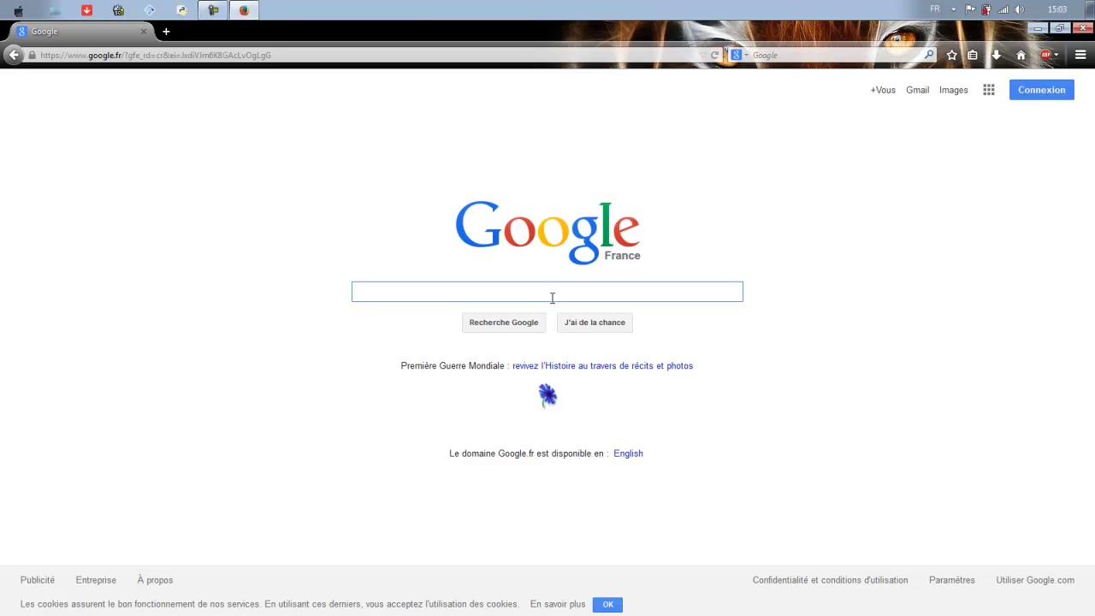
text(winrar)
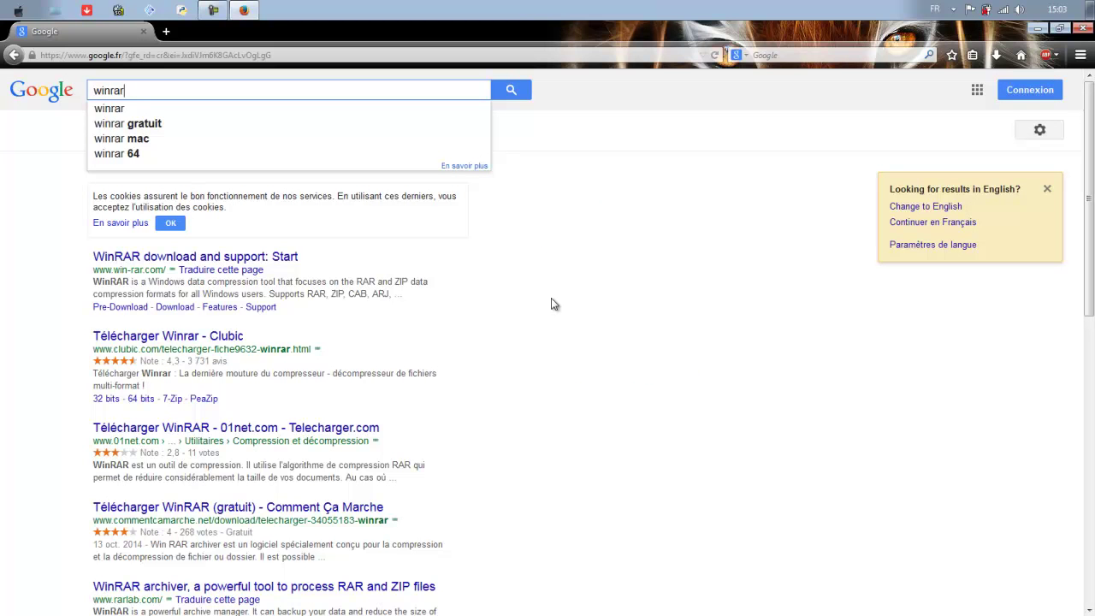
key(Return)
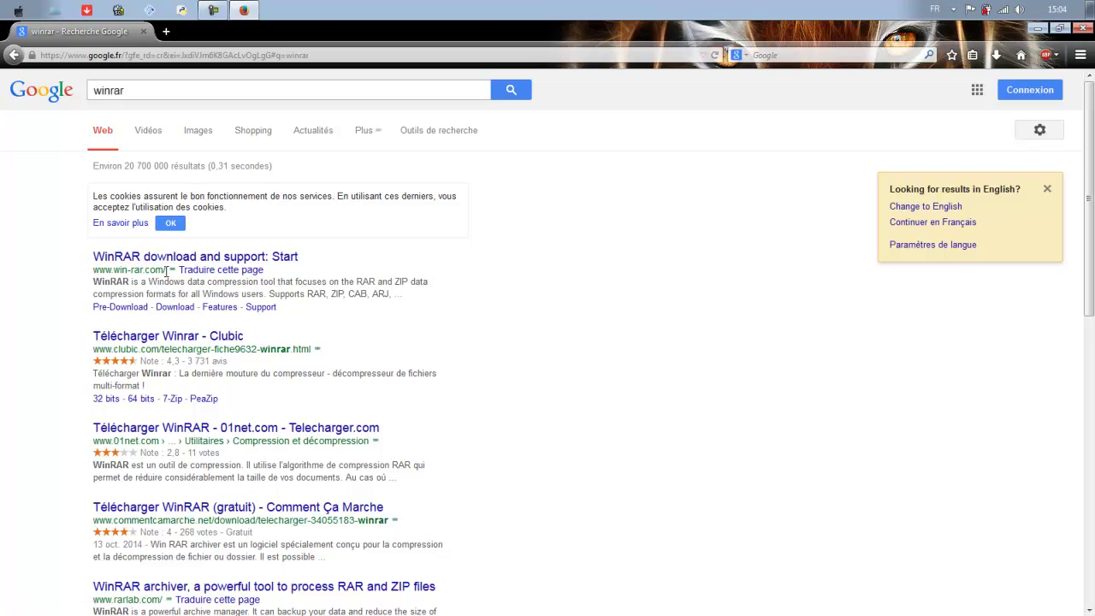
- Examine the web addresses of the WinRAR results, comparing the official, rarlab.com and Softonic sites
drag(94, 270, 164, 272)
click(610, 378)
scroll(723, 457, down, 3)
scroll(723, 427, down, 2)
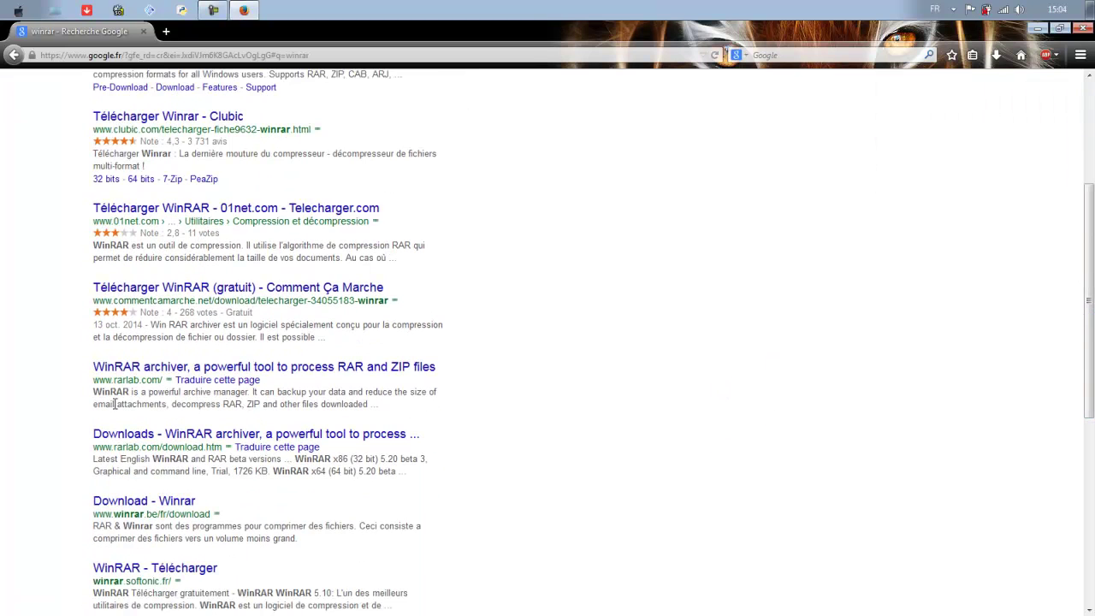
drag(93, 379, 148, 382)
click(638, 478)
scroll(1088, 380, down, 3)
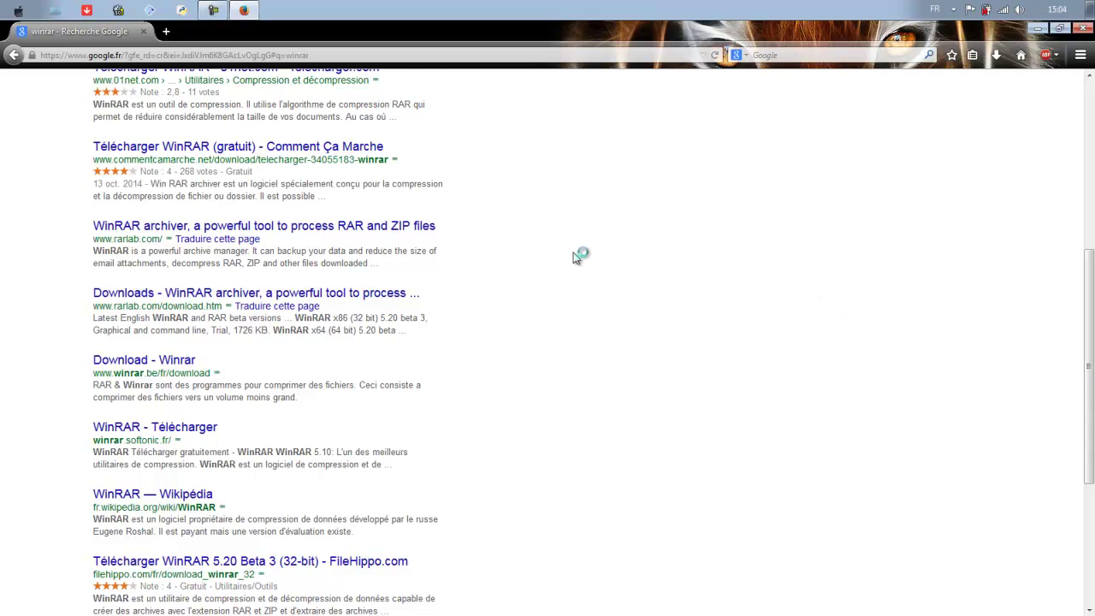
drag(119, 441, 161, 441)
click(836, 478)
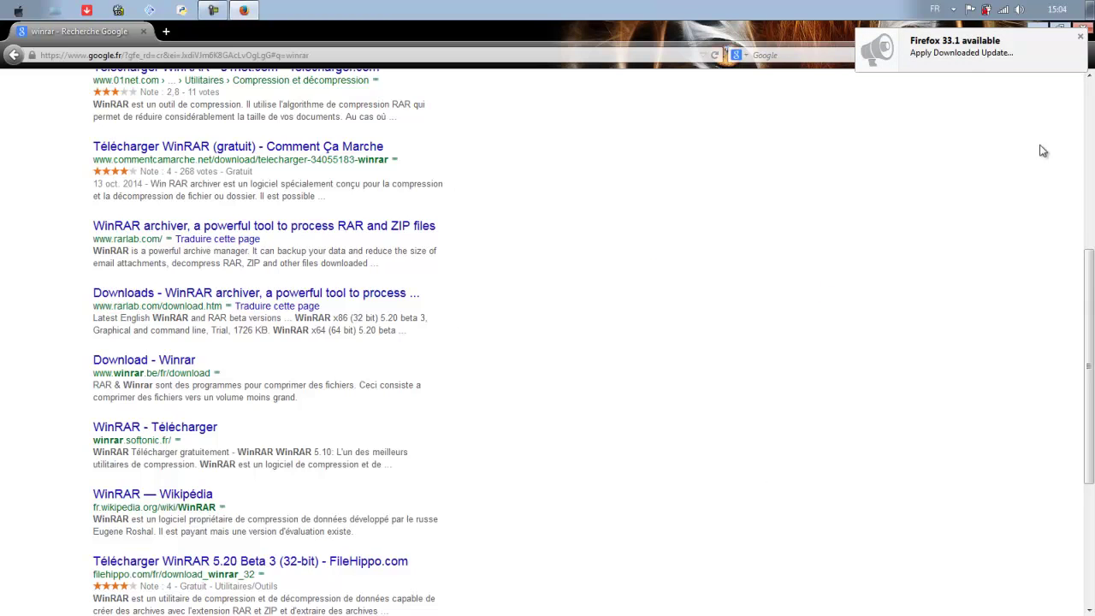
drag(1087, 329, 1088, 158)
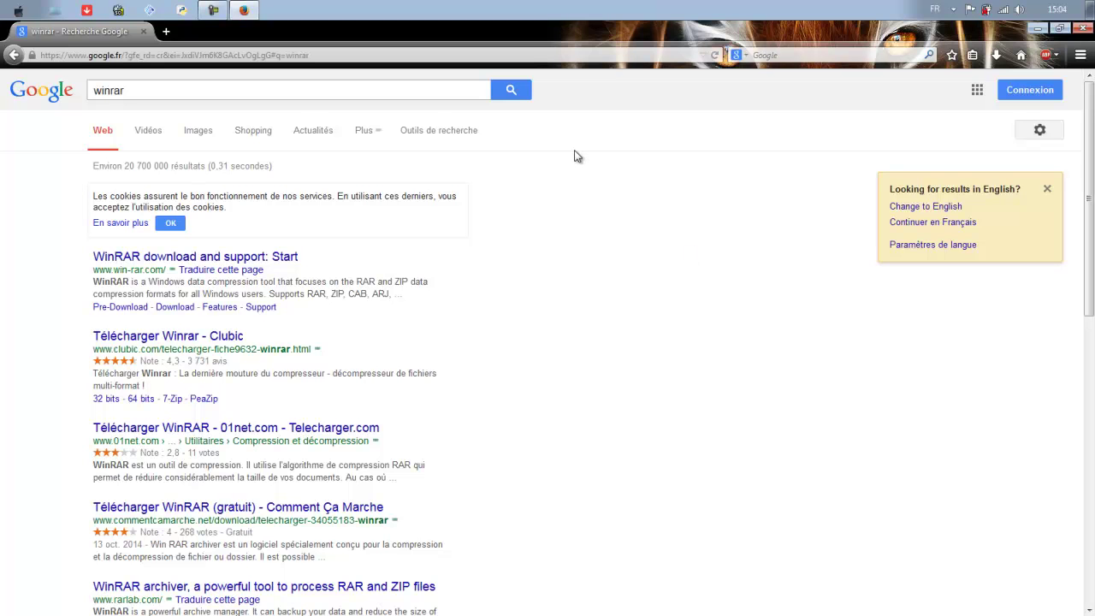
- Search Google for "orange mail" and open the Mail Orange result at messagerie.orange.fr
drag(202, 96, 57, 106)
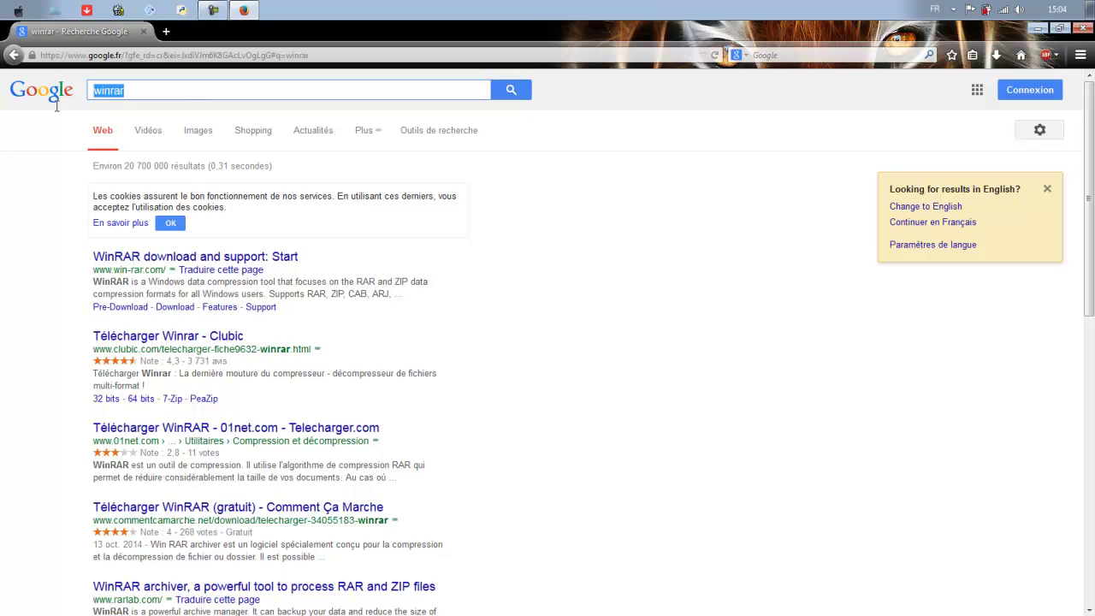
text(orange)
key(Down)
key(Down)
key(Return)
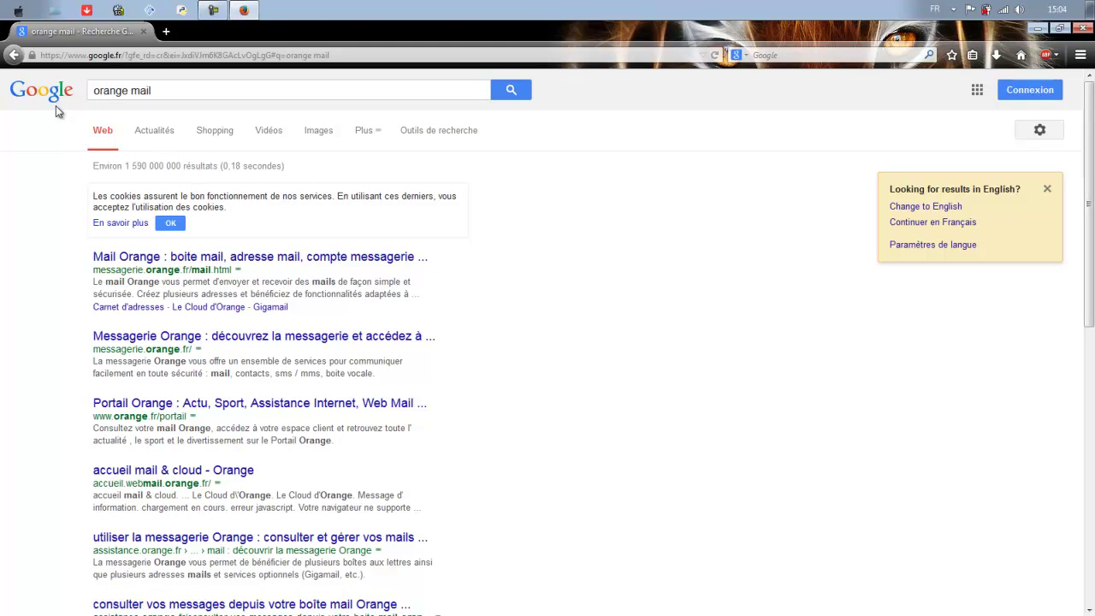
click(232, 260)
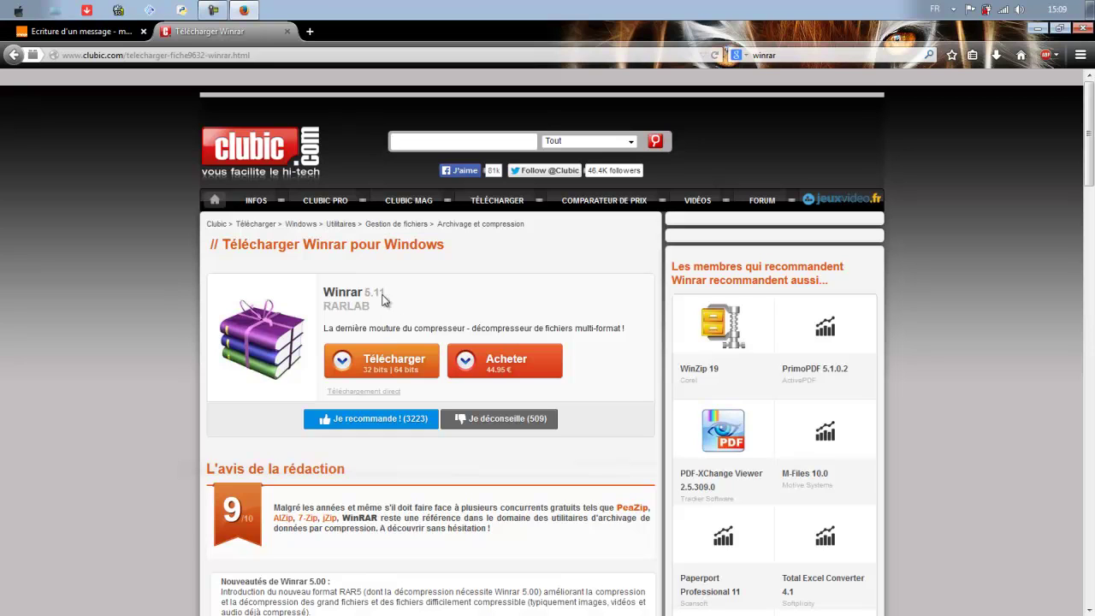
- Close the Clubic WinRAR download page and minimise the browser to get to the desktop
click(391, 360)
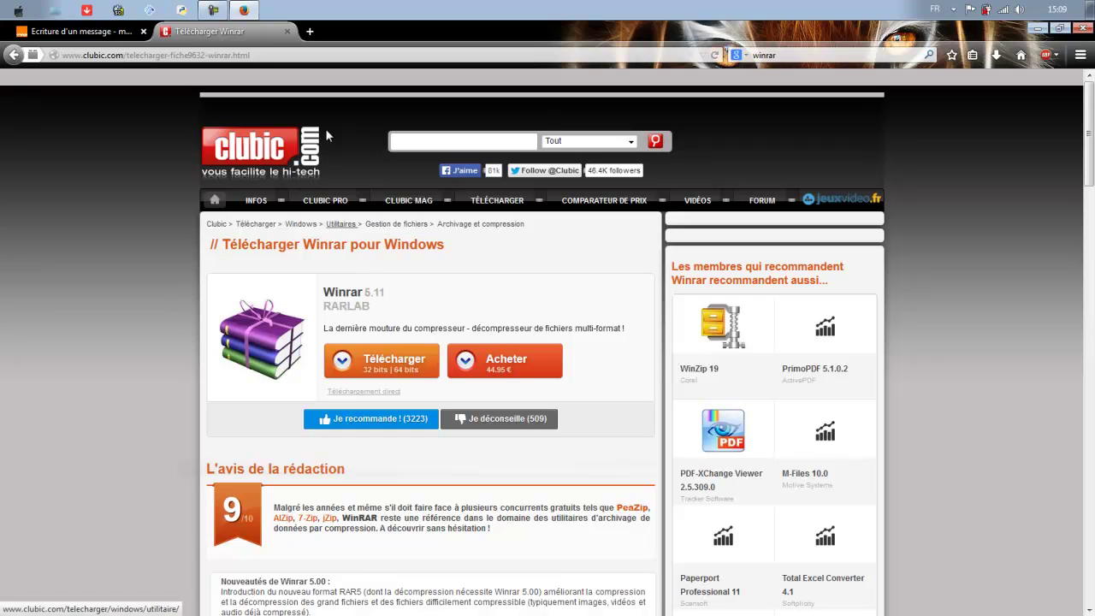
click(288, 32)
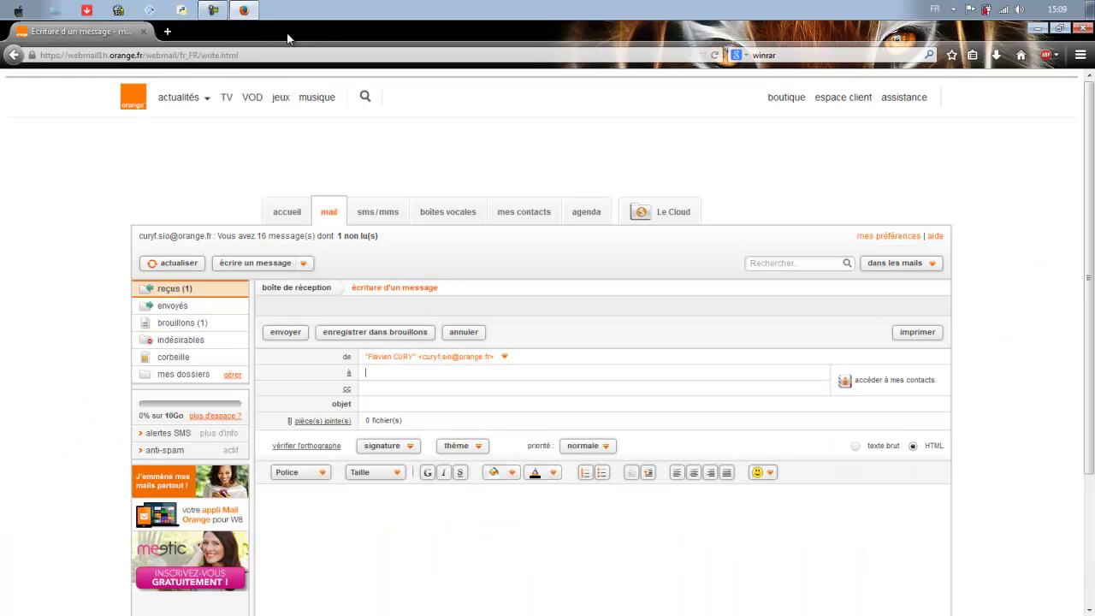
click(245, 12)
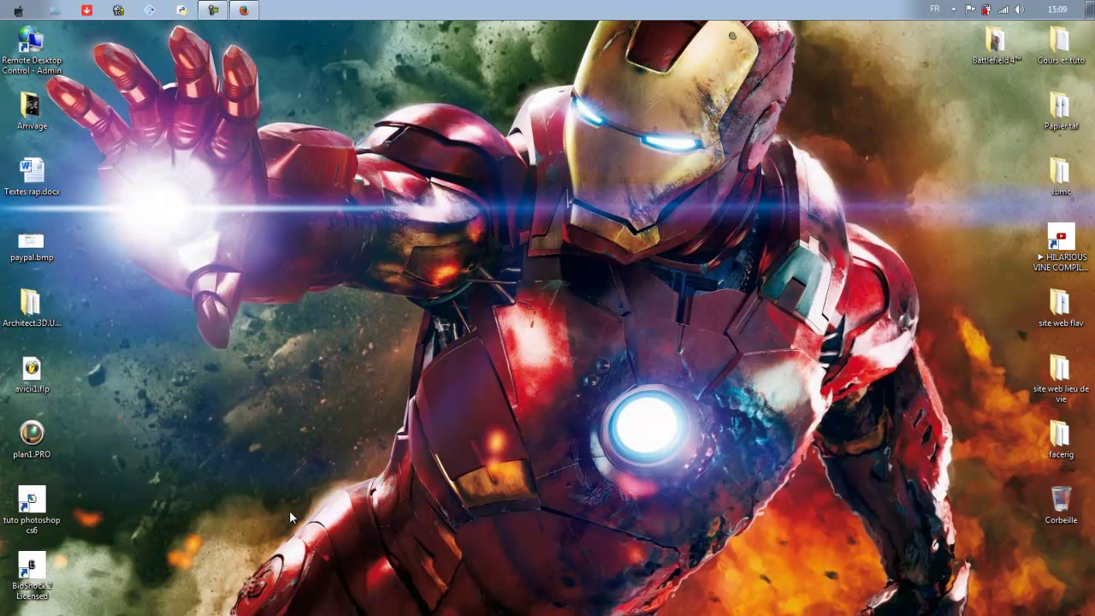
- Compress the Nouveau dossier folder into the RAR archive "Nouveau dossier.rar" and place the archive directly above the folder
right_click(409, 307)
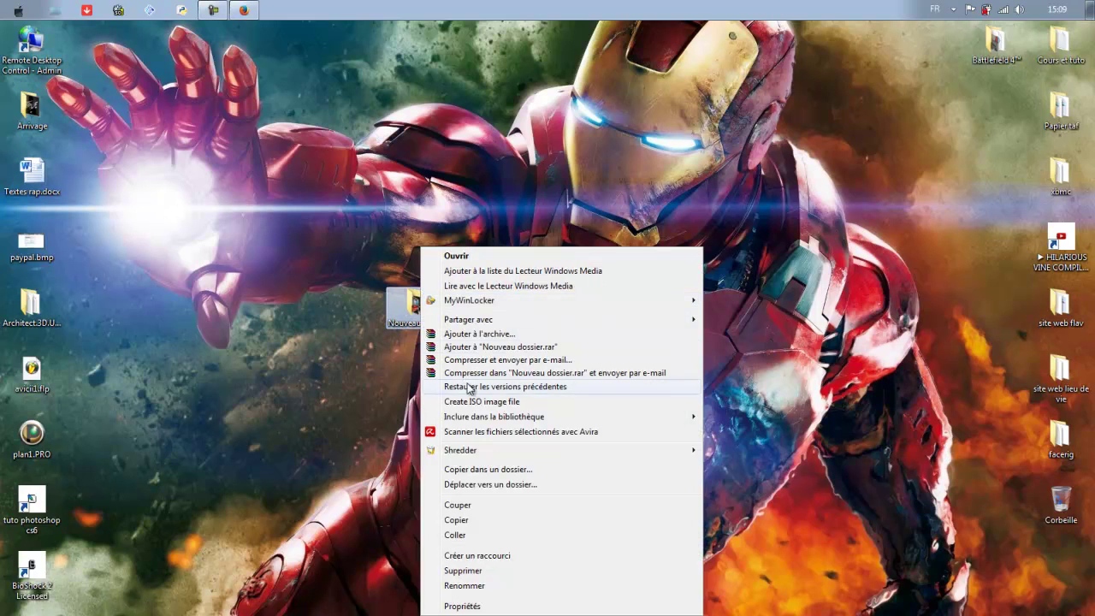
click(526, 335)
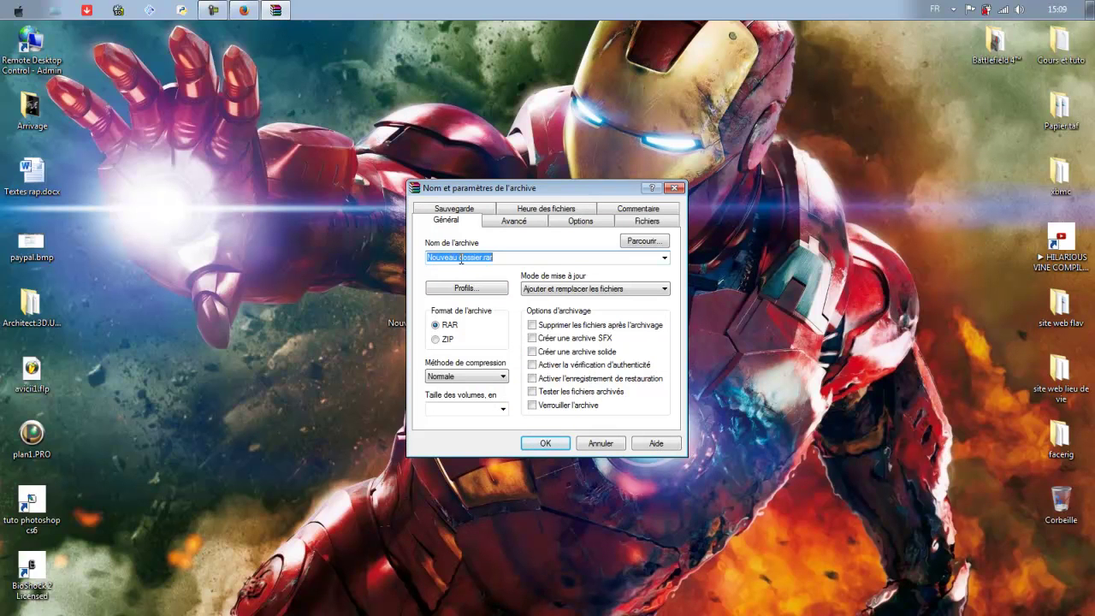
click(548, 443)
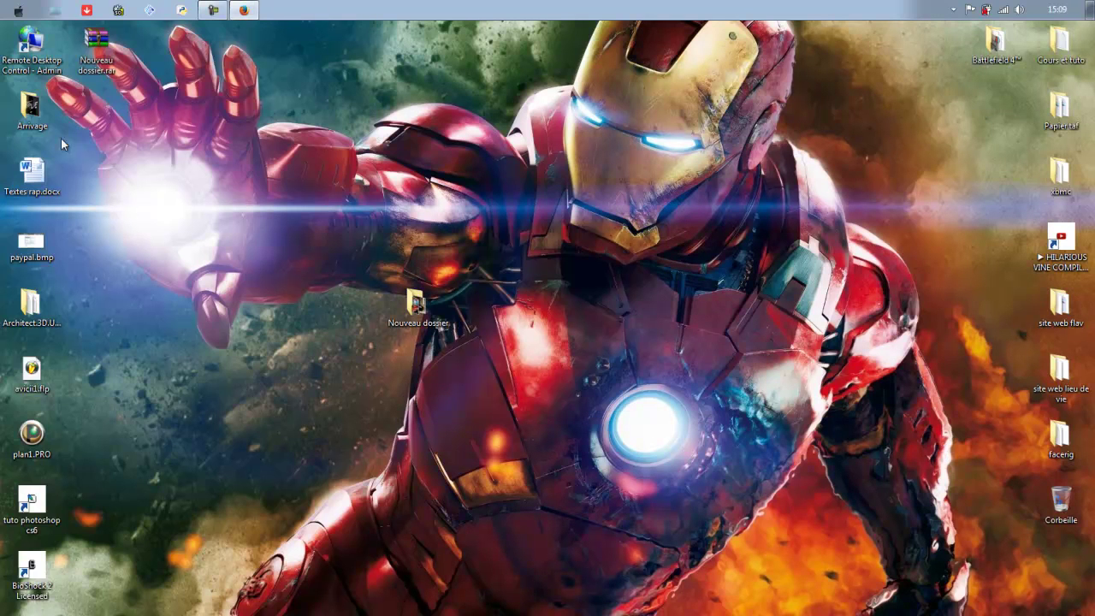
drag(96, 47, 423, 257)
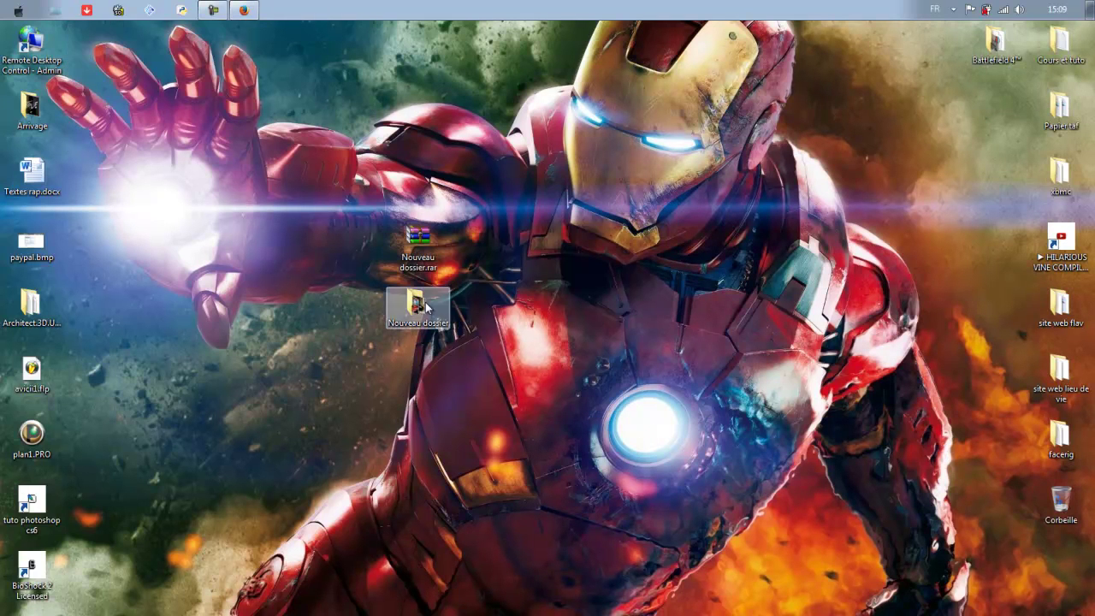
- Compare the file sizes of the Nouveau dossier folder and its RAR archive in their properties
right_click(426, 306)
click(440, 602)
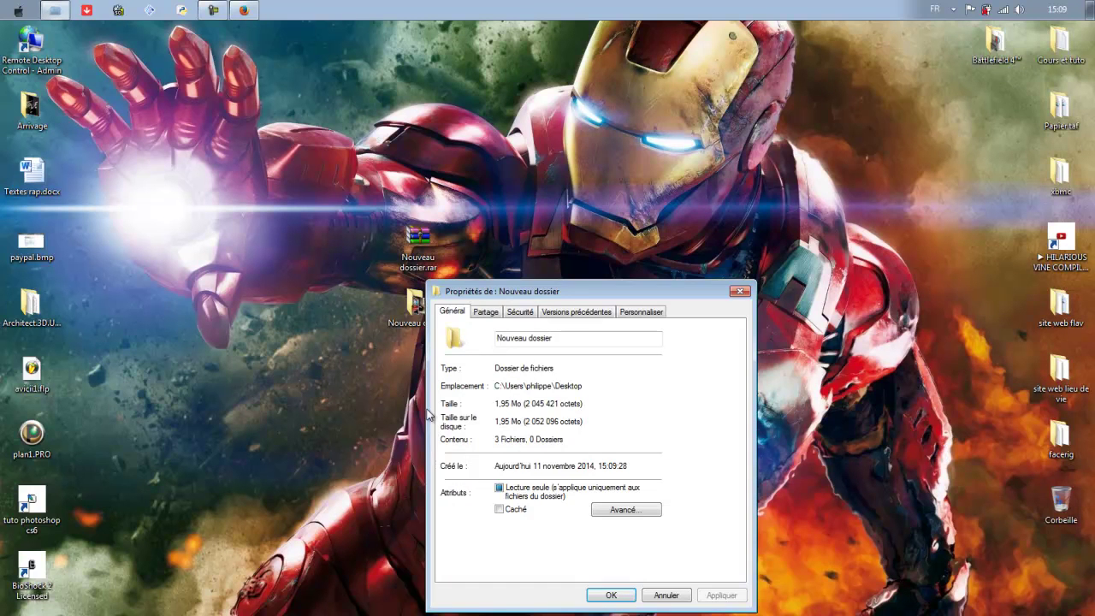
drag(591, 295, 664, 142)
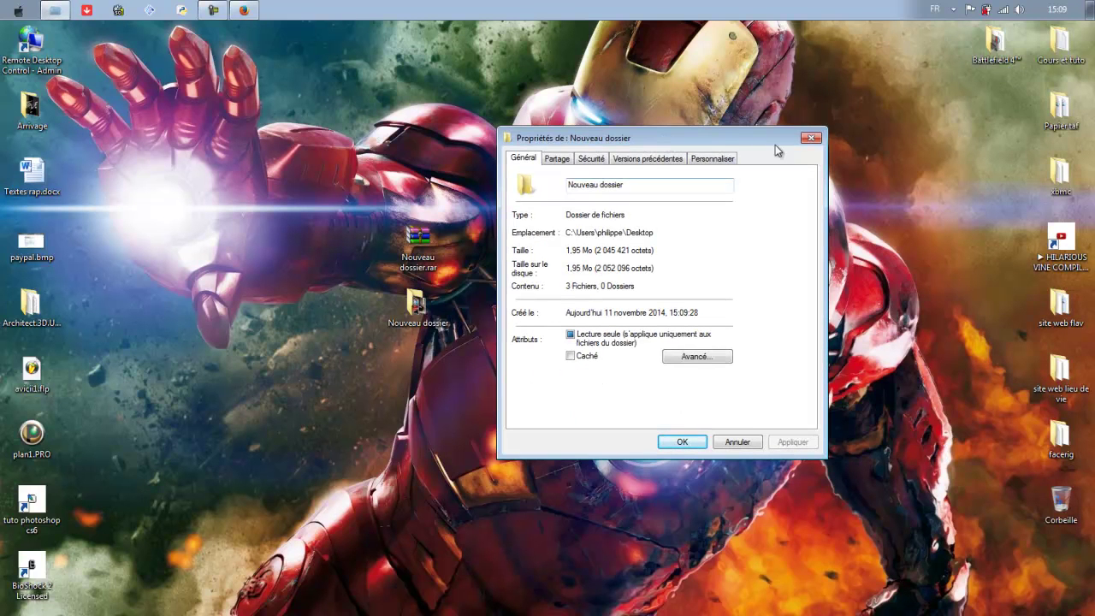
click(810, 138)
right_click(430, 249)
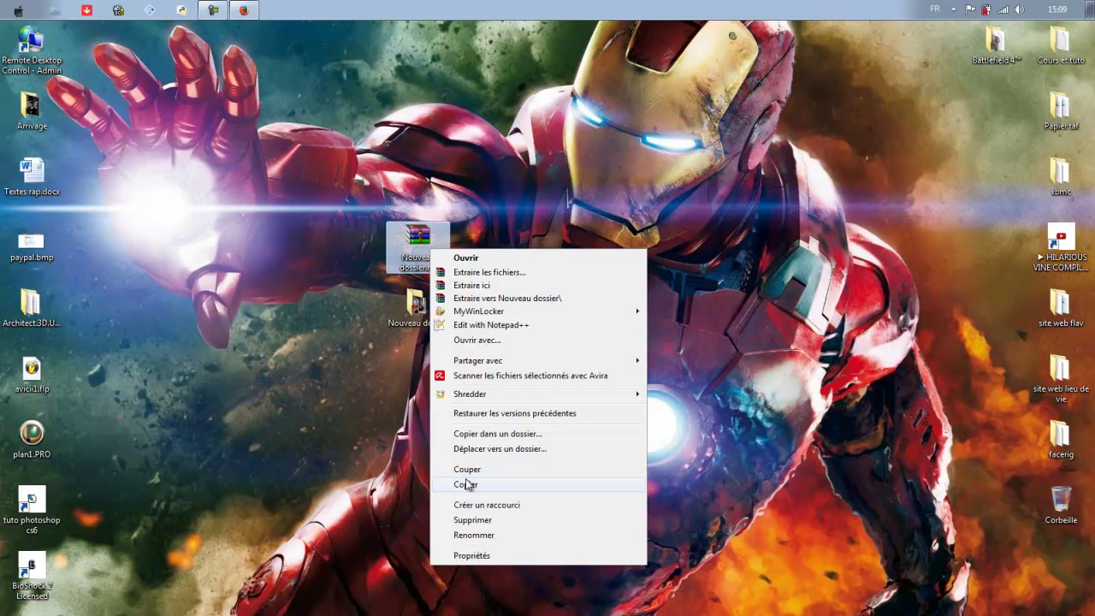
click(470, 555)
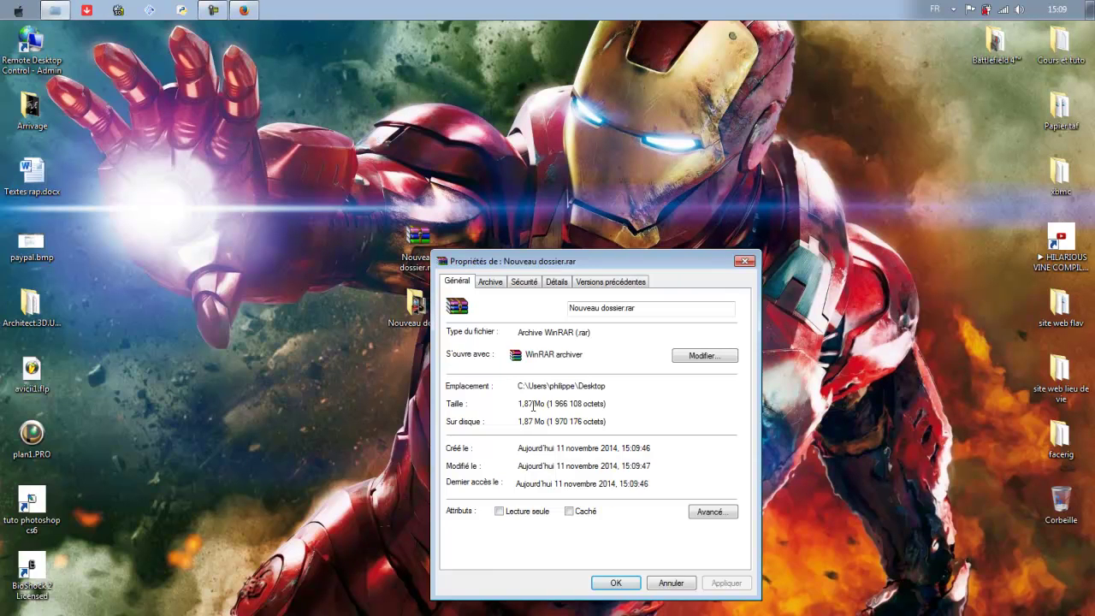
click(744, 261)
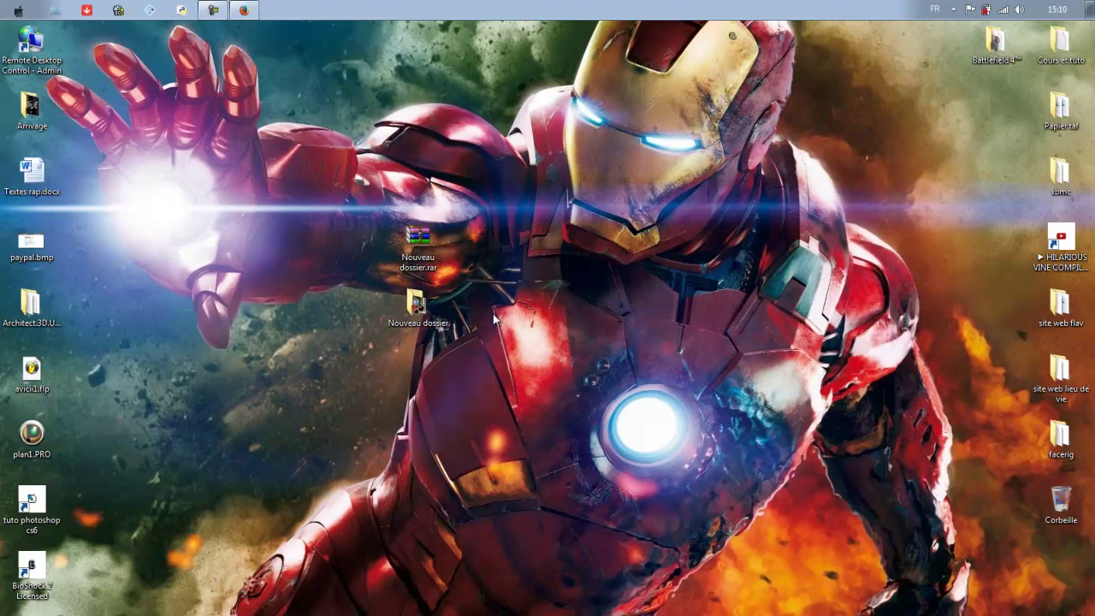
- Delete the Nouveau dossier folder from the desktop, keeping the RAR archive, and empty the recycle bin
click(417, 306)
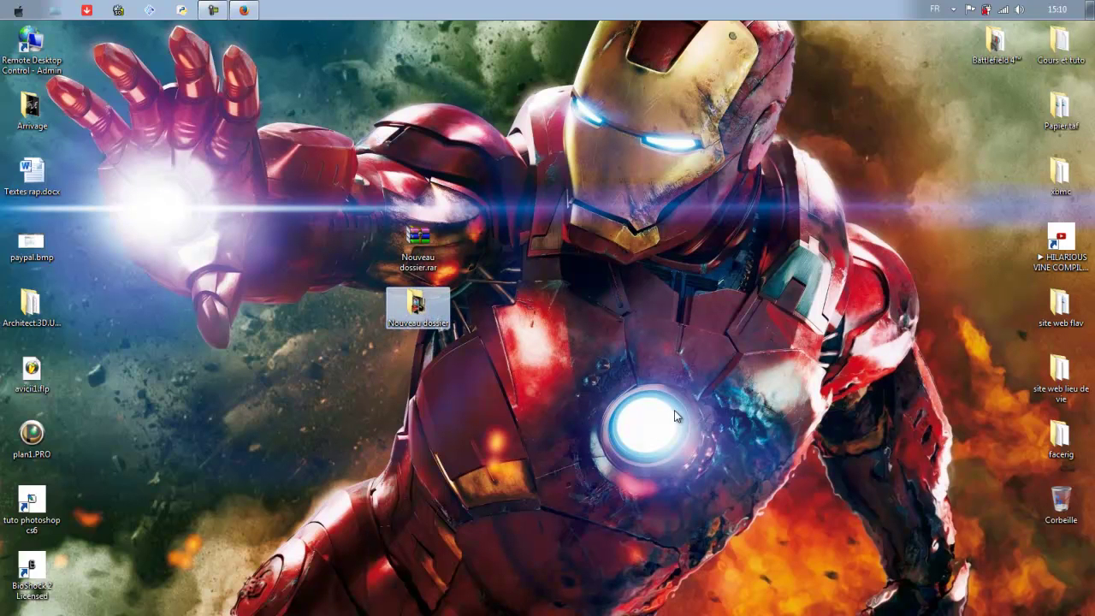
right_click(1043, 496)
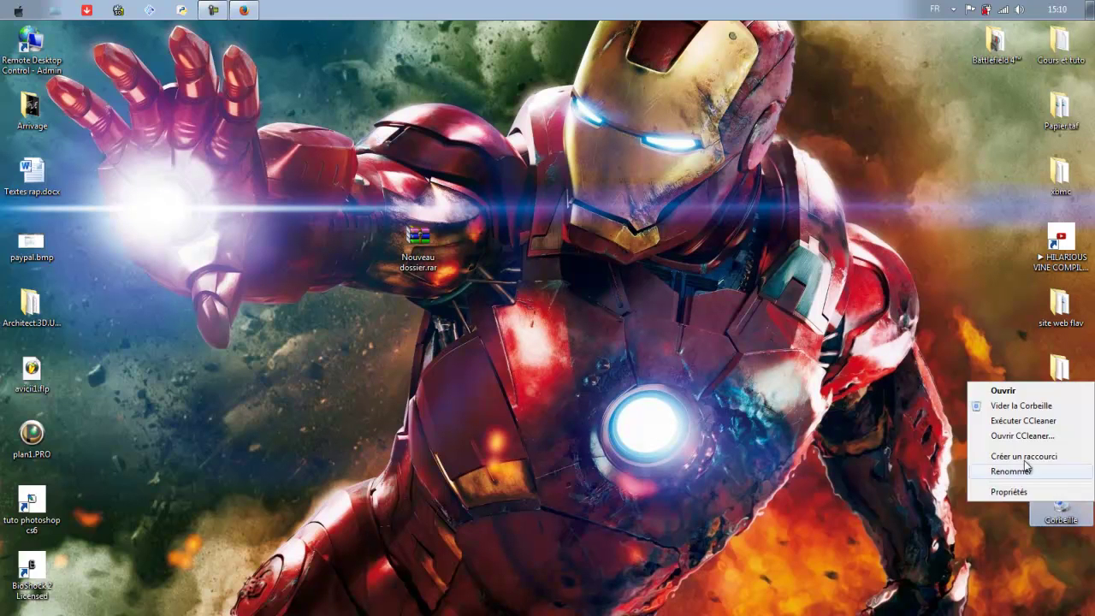
click(1007, 407)
click(603, 376)
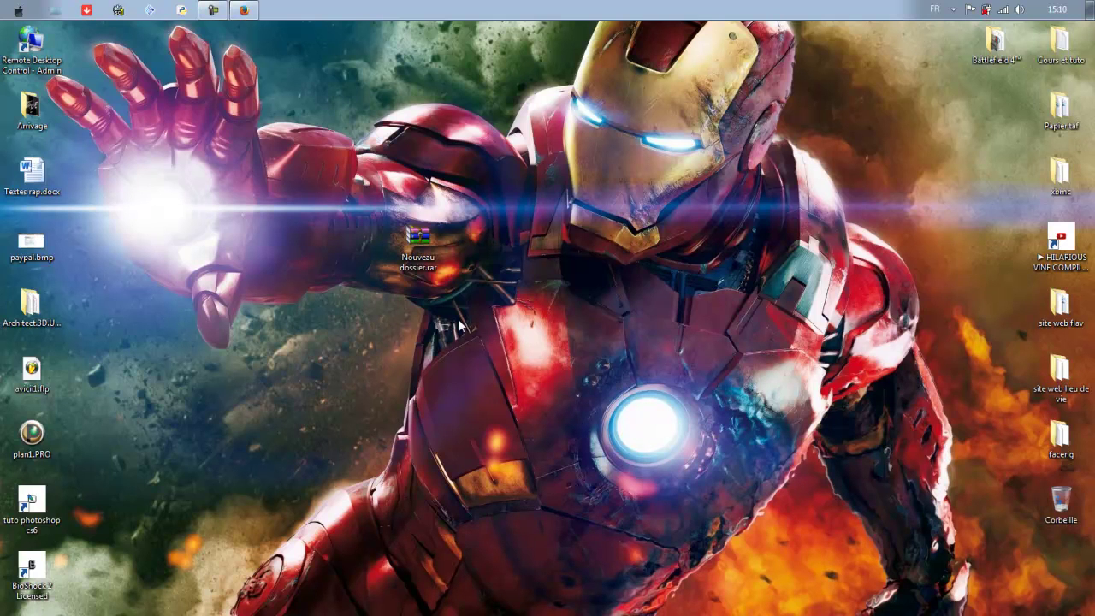
- Switch to Firefox, enter "test" as the recipient of the Orange message and attach "Nouveau dossier.rar" from the desktop
click(246, 9)
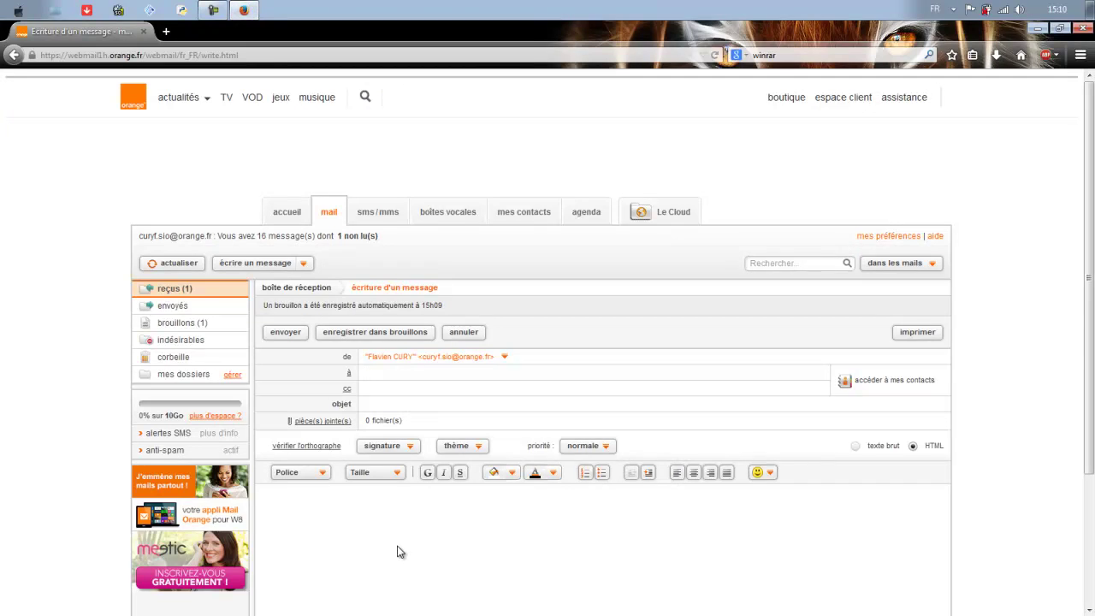
text(test)
click(343, 422)
click(522, 205)
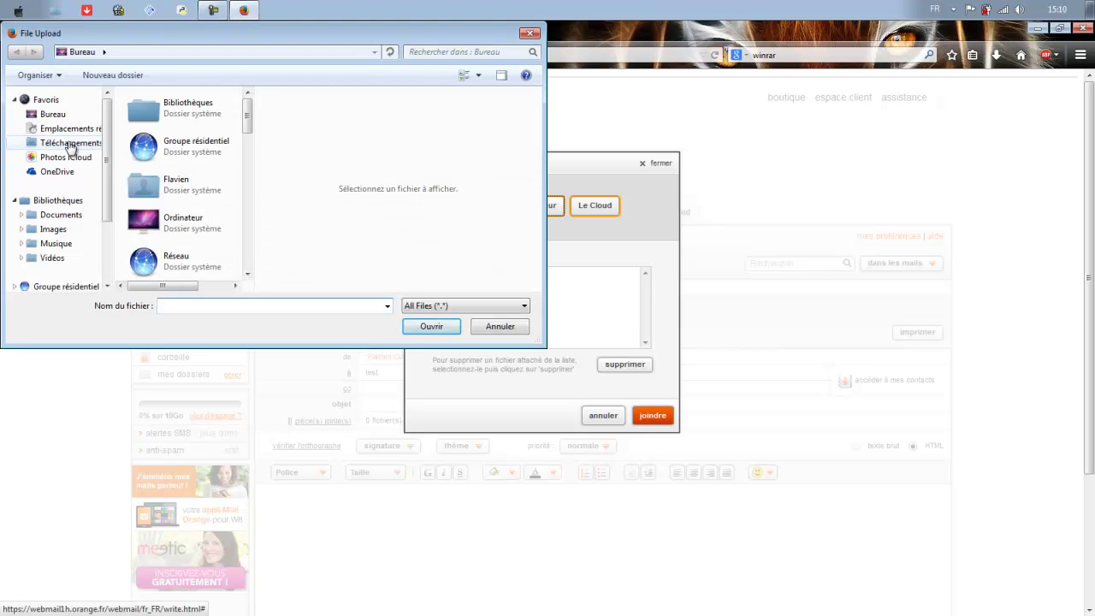
click(53, 114)
drag(254, 171, 348, 240)
scroll(346, 157, down, 2)
click(228, 231)
click(430, 325)
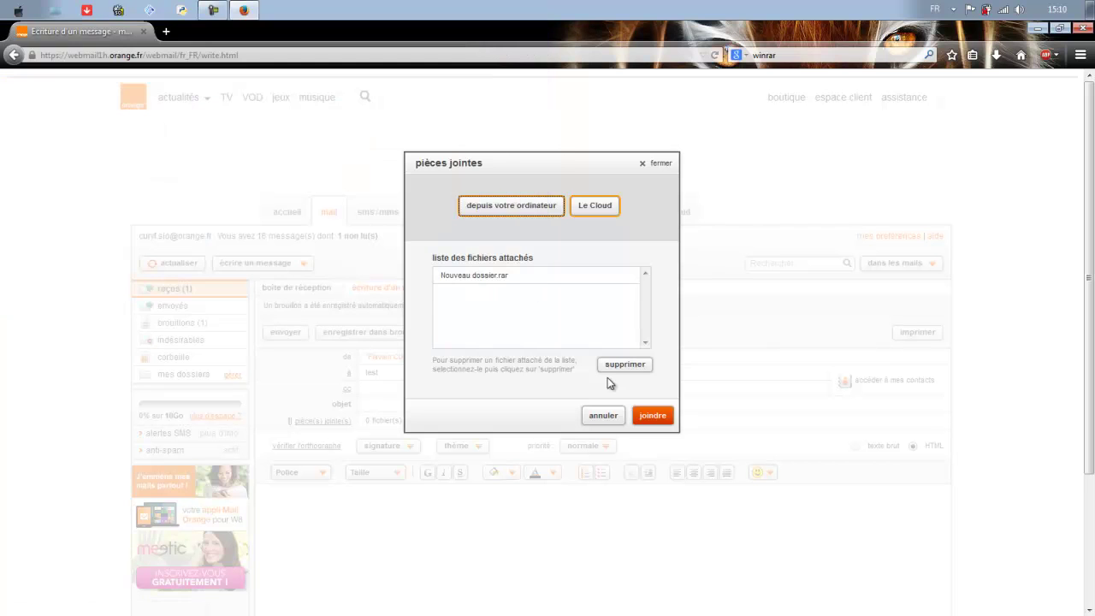
click(649, 415)
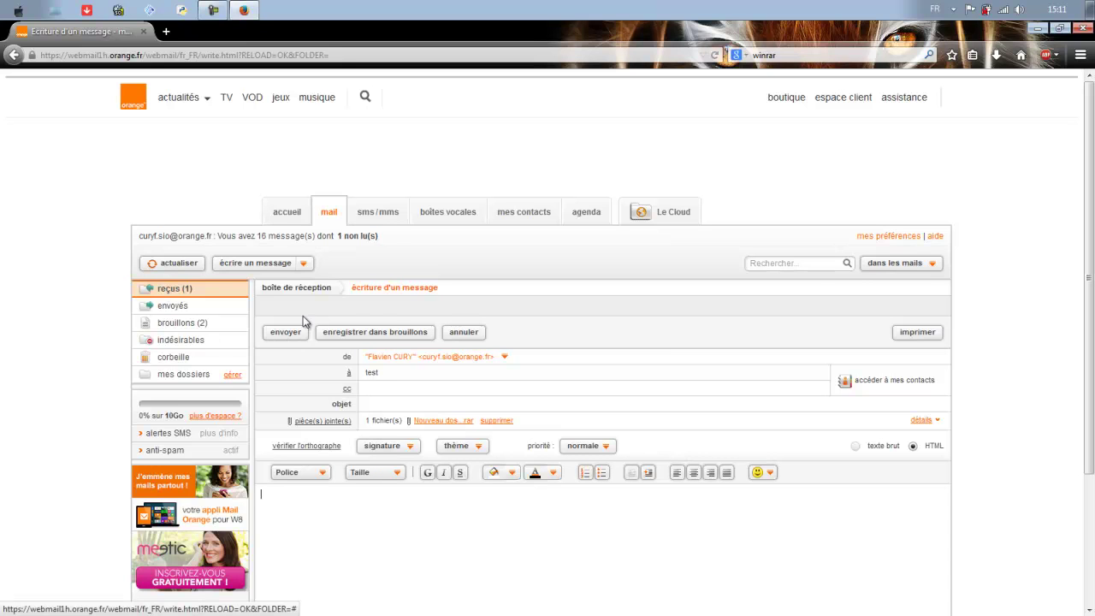
- Close the browser without sending the message, confirming to leave the page
click(1086, 30)
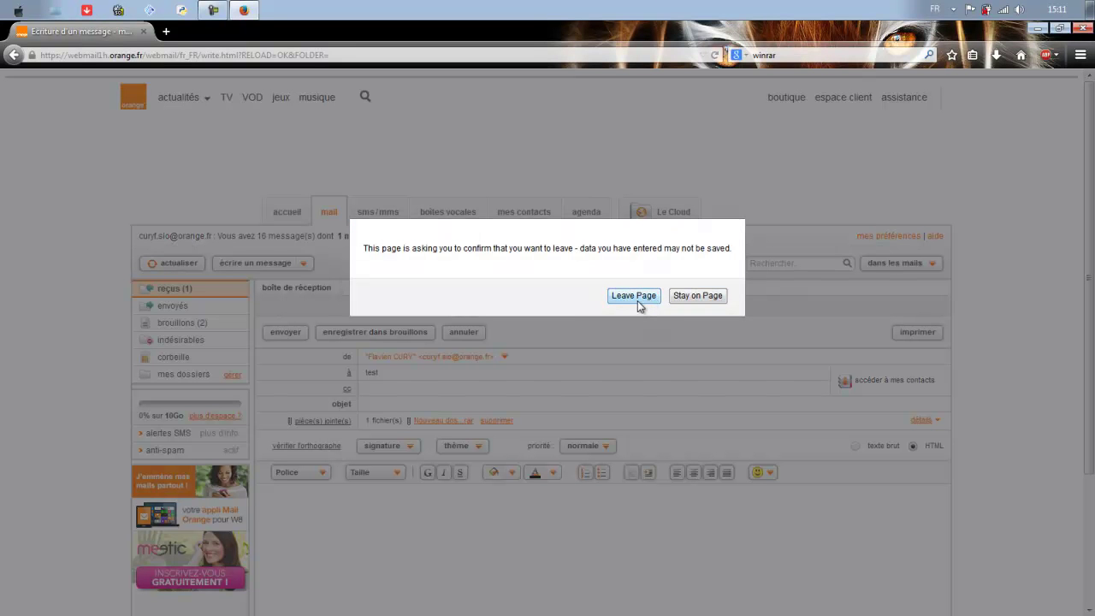
click(691, 297)
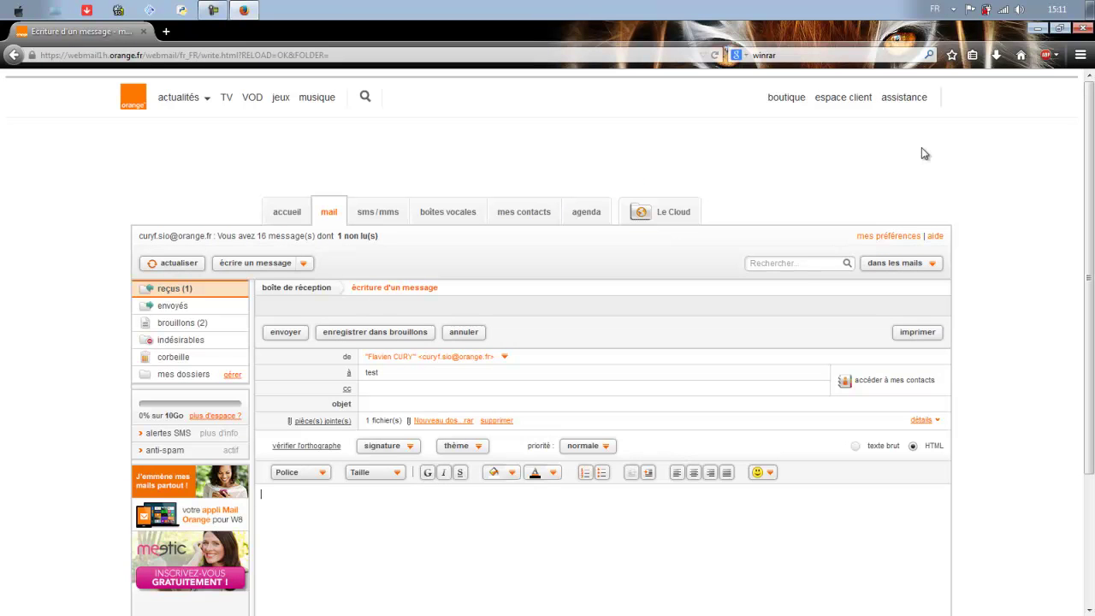
click(1084, 29)
click(634, 295)
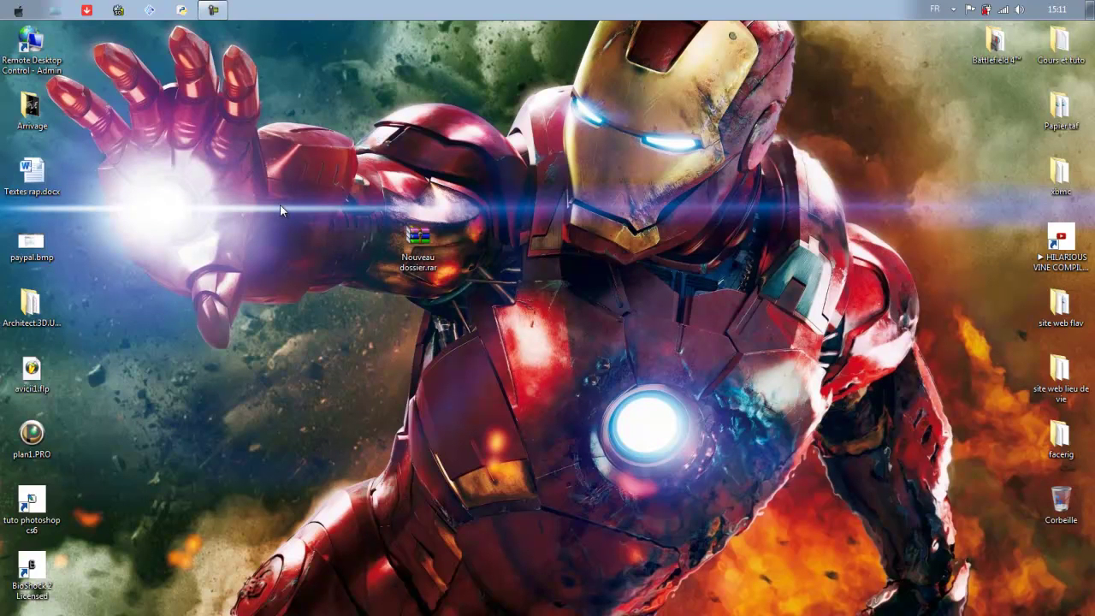
- Extract "Nouveau dossier.rar" to a Nouveau dossier folder on the desktop with the default options and place the folder directly above the archive
click(416, 244)
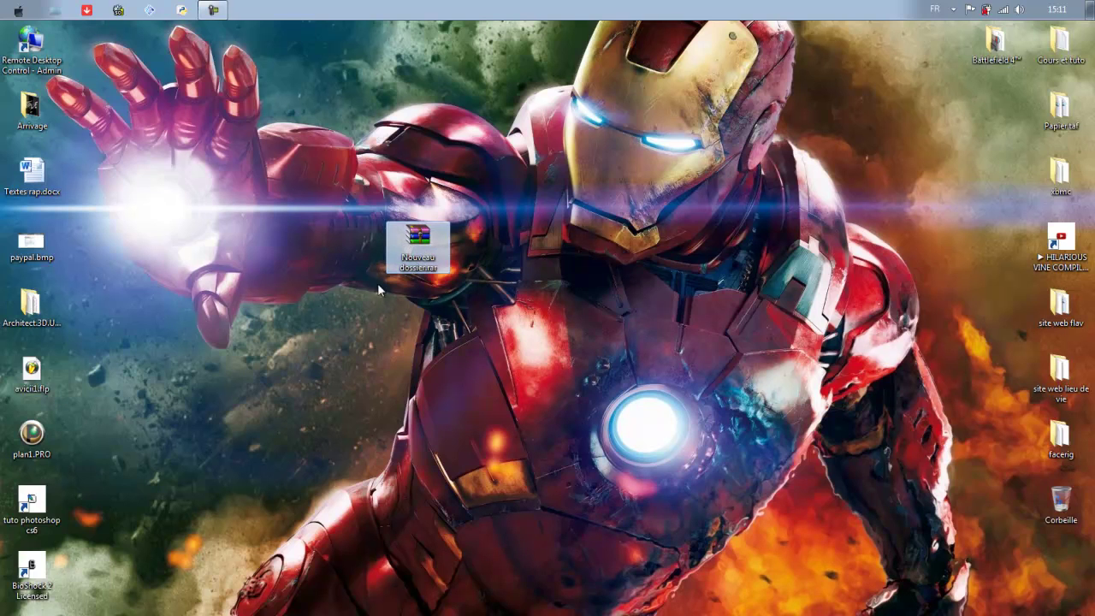
right_click(425, 244)
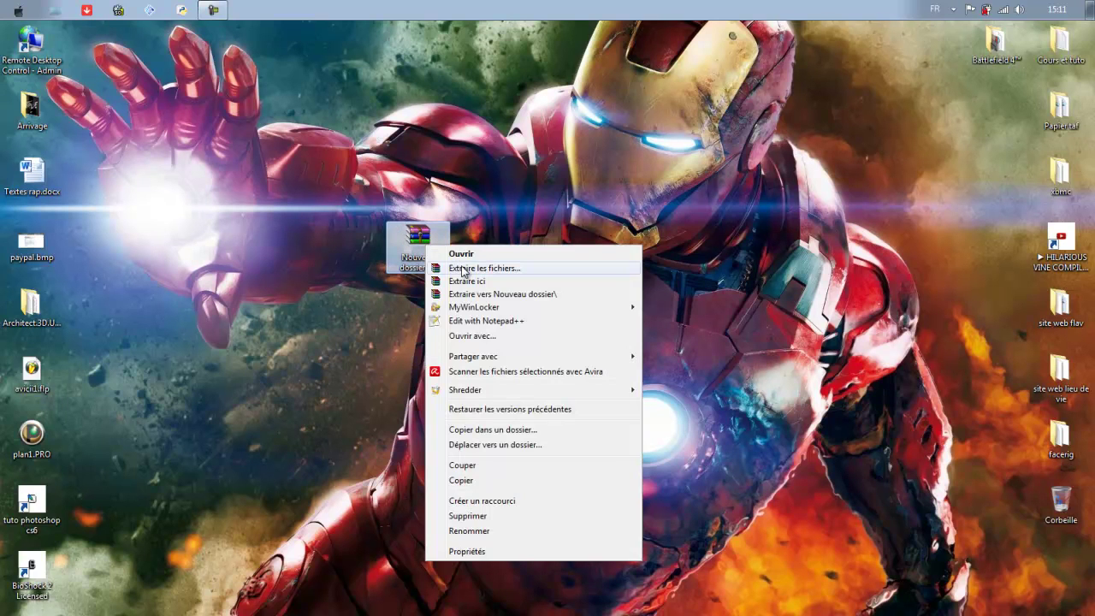
click(462, 268)
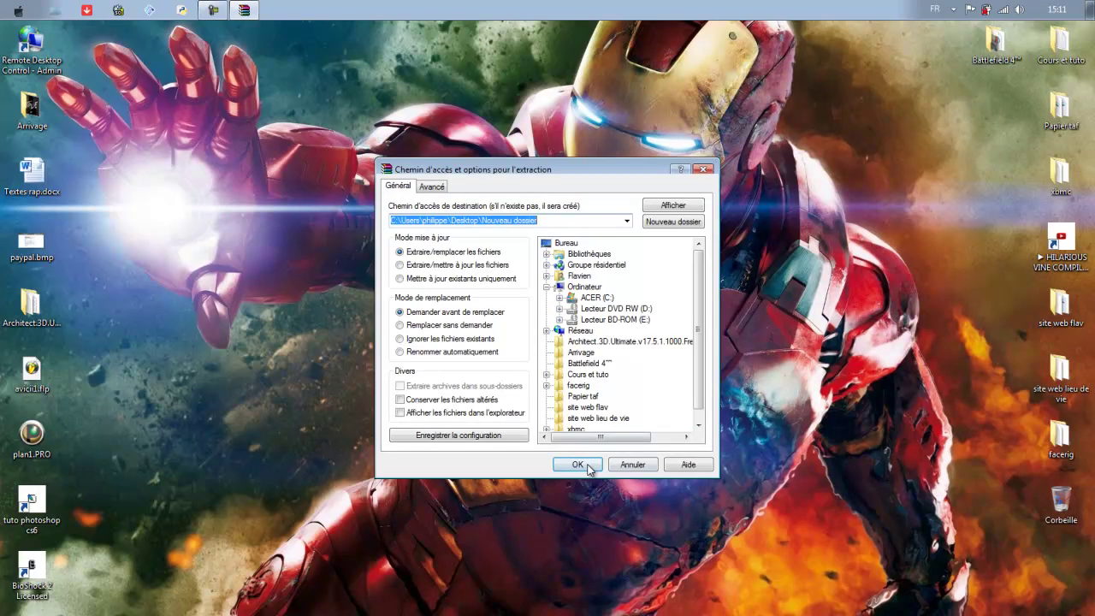
click(578, 465)
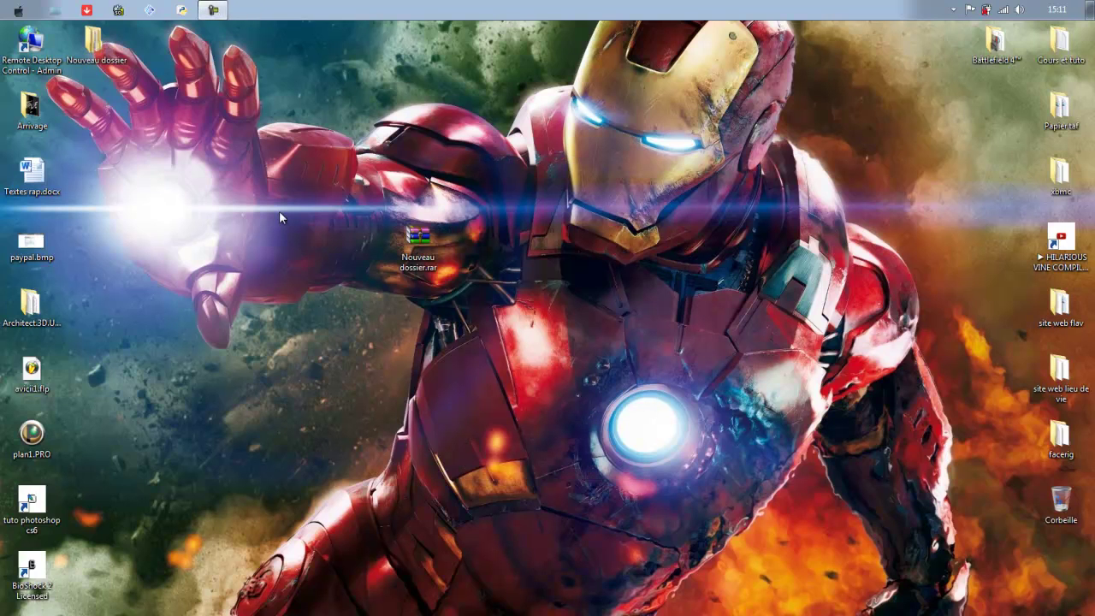
drag(94, 43, 419, 178)
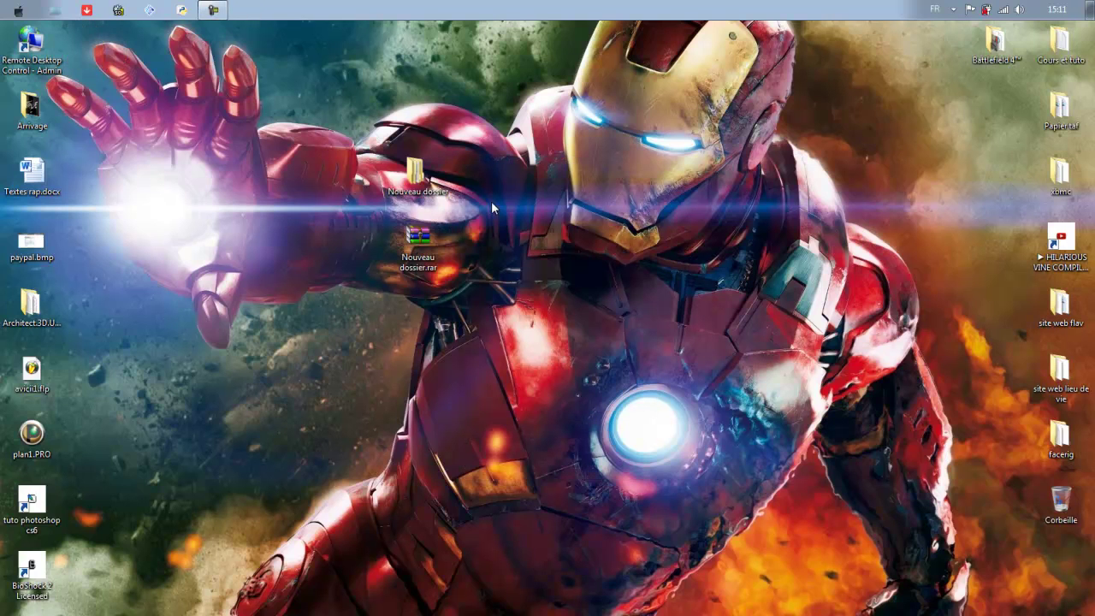
- Examine the images in the inner Nouveau dossier folder of the extracted folder, then close the window
double_click(425, 171)
double_click(366, 176)
drag(387, 244, 568, 179)
click(650, 286)
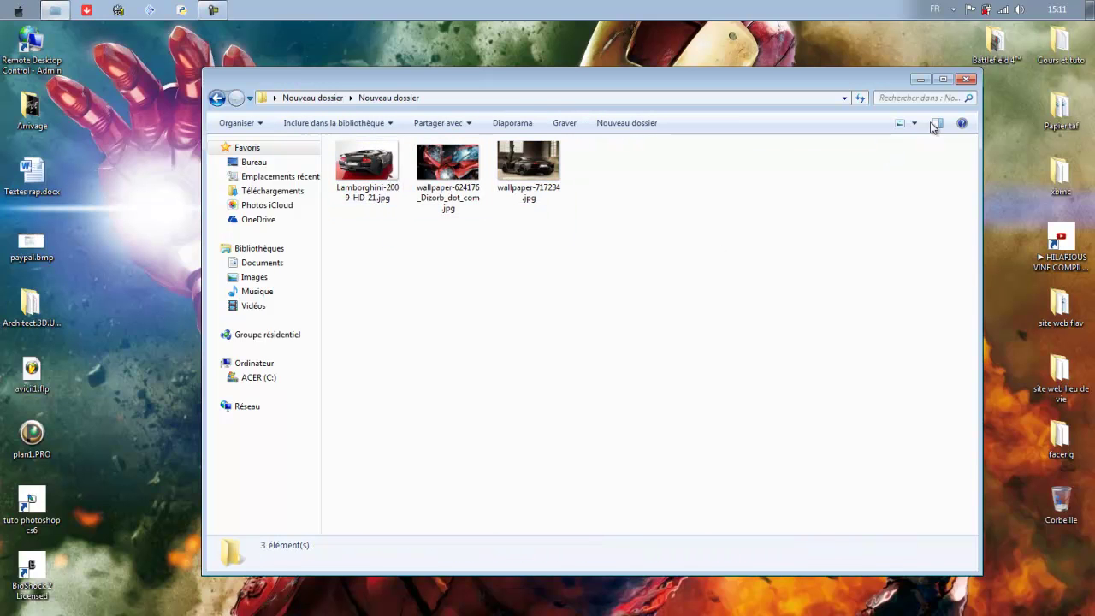
click(966, 80)
- Delete both the extracted Nouveau dossier folder and "Nouveau dossier.rar", and empty the recycle bin permanently
drag(465, 309, 428, 187)
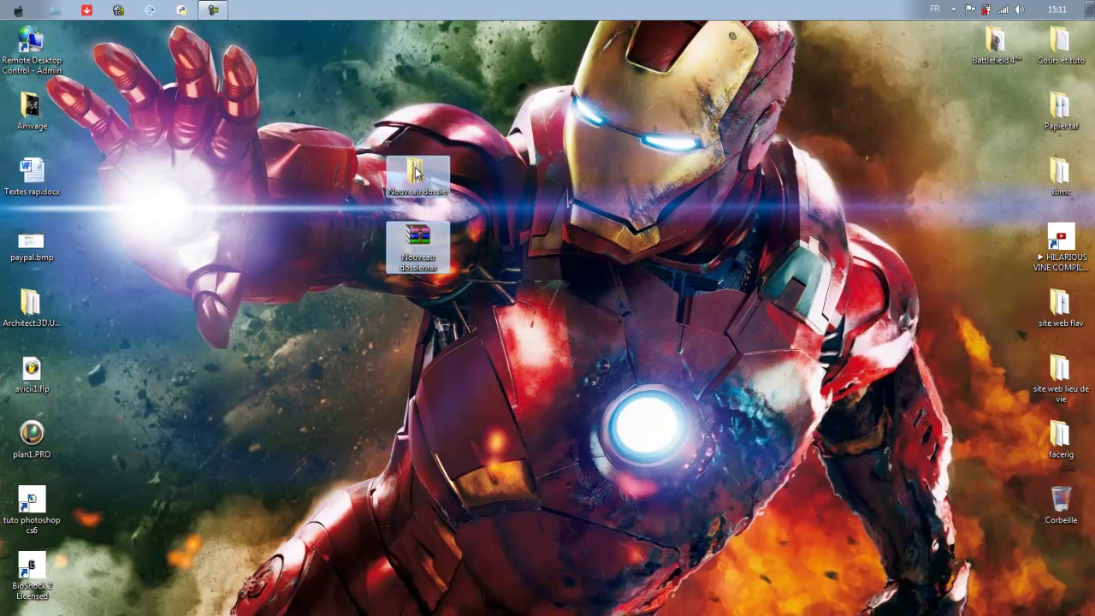
click(1059, 500)
right_click(1060, 504)
click(1016, 405)
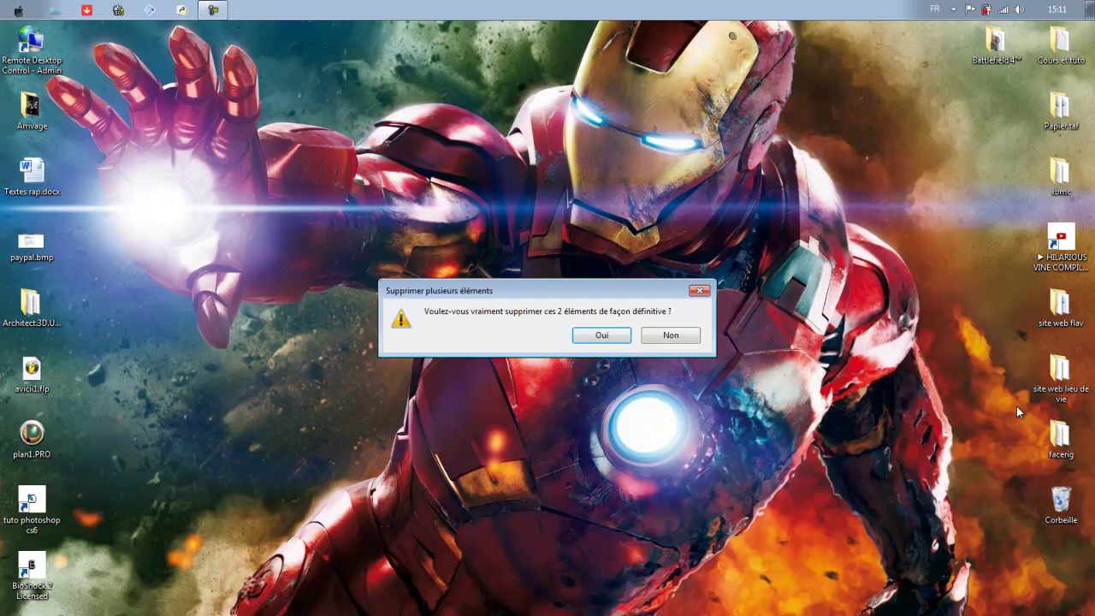
click(598, 334)
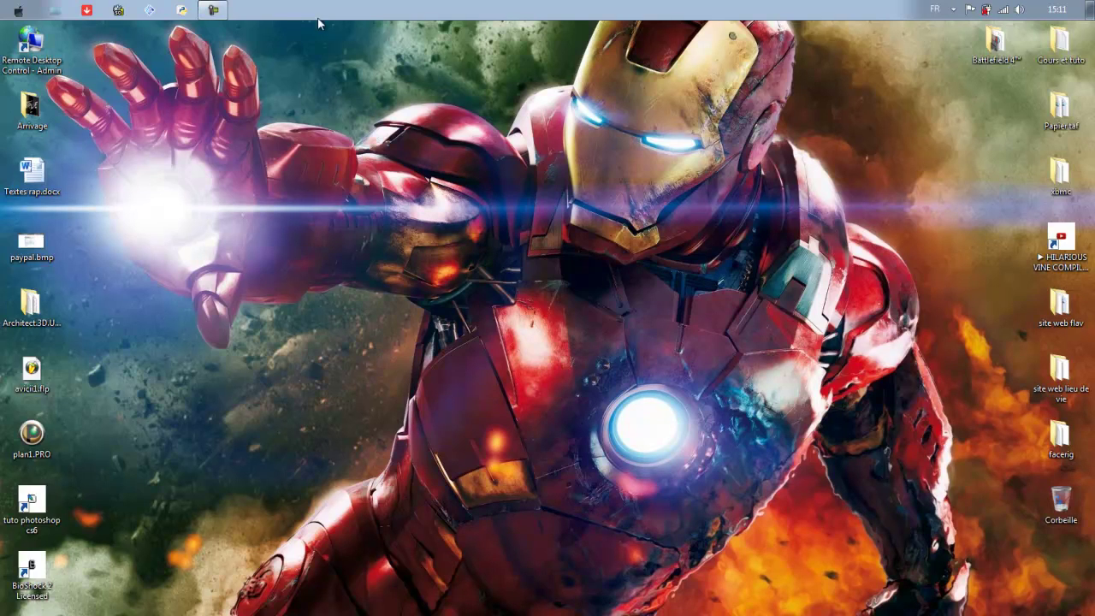